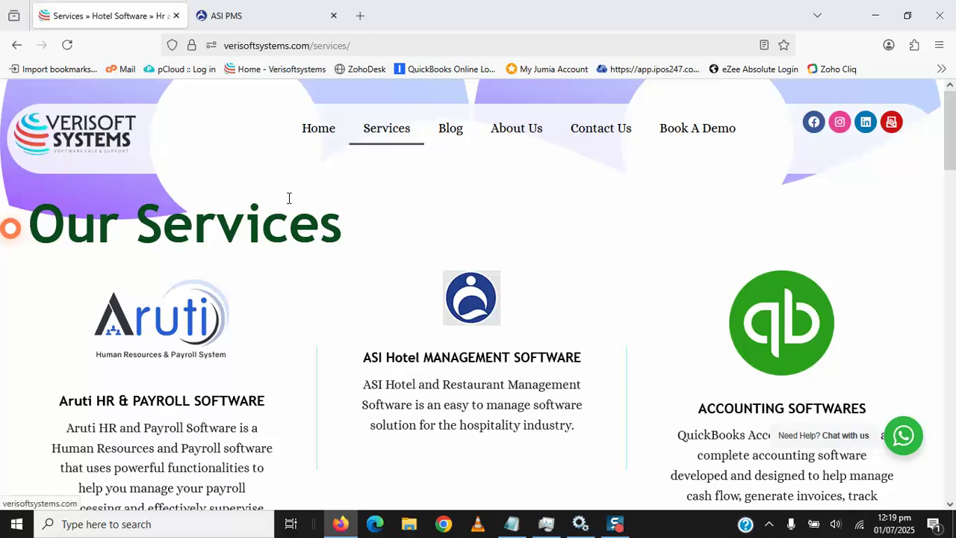
Log in to ASI PMS with the saved credentials and open the Anand Systems Inc. property in the Demo_hotel group
left_click(270, 25)
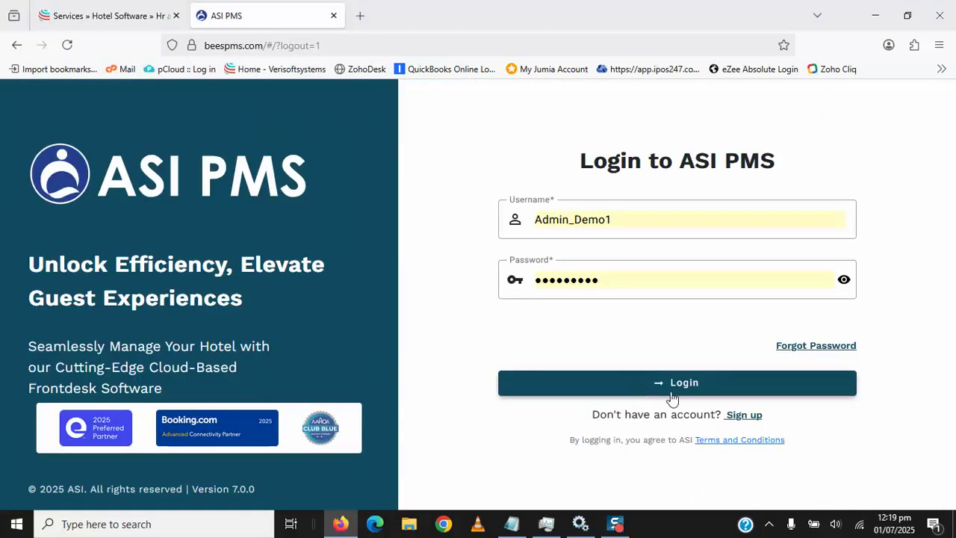
left_click(698, 388)
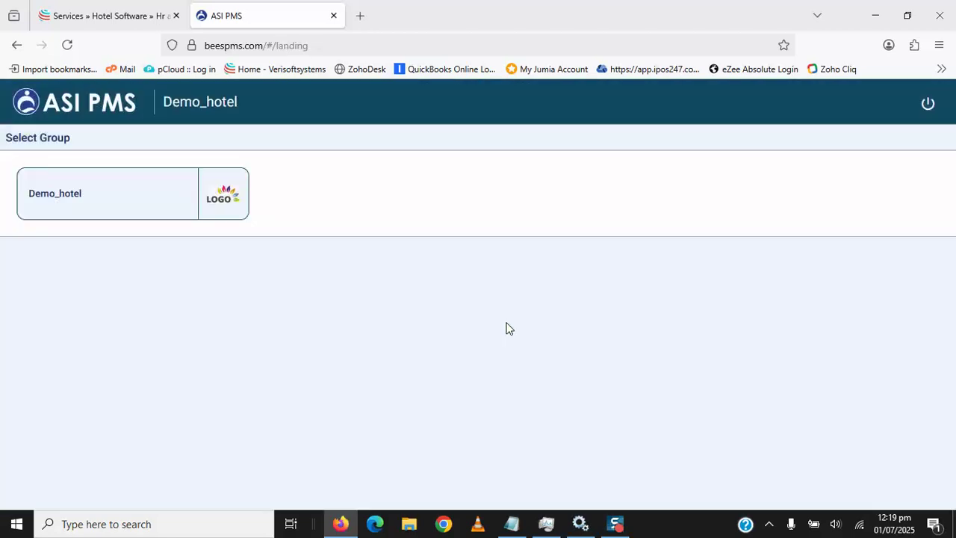
left_click(104, 208)
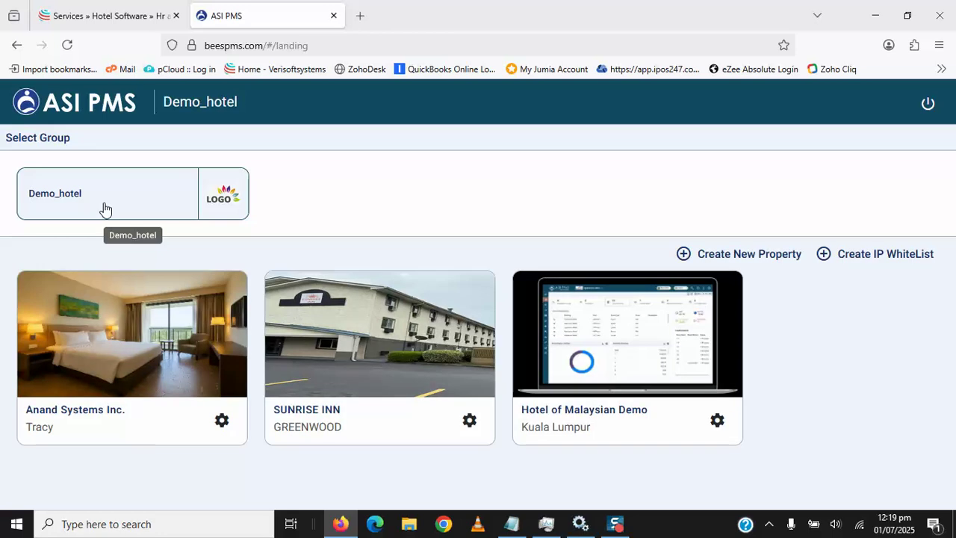
left_click(133, 359)
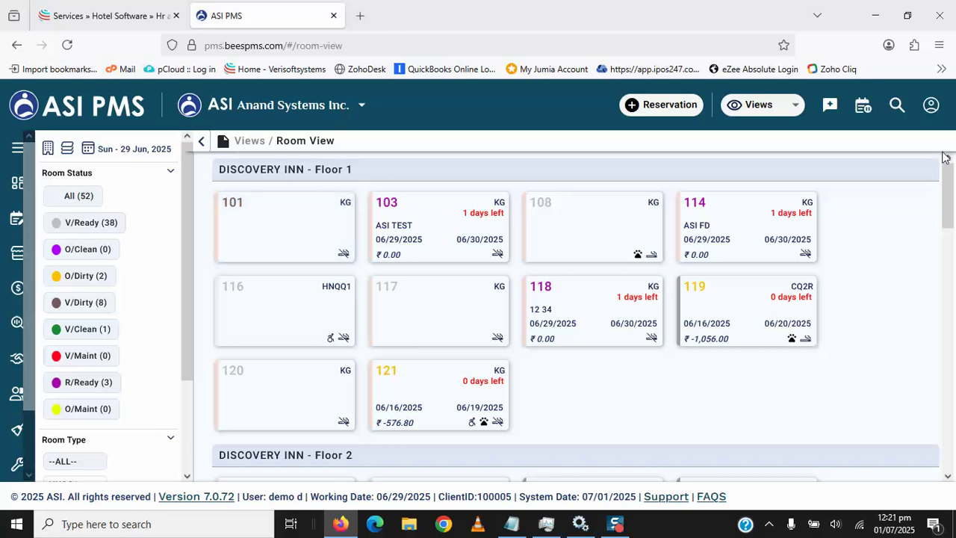
left_click_drag(948, 177, 951, 278)
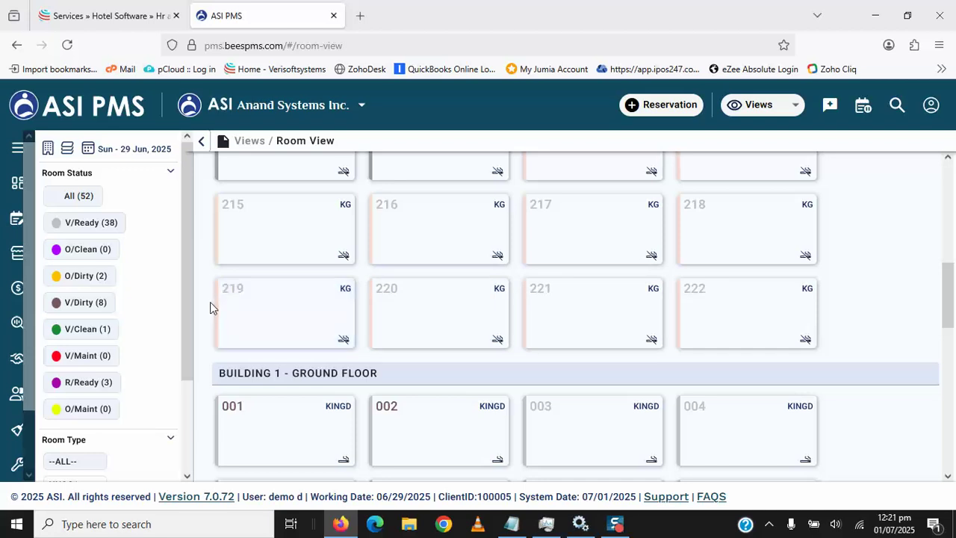
left_click(285, 314)
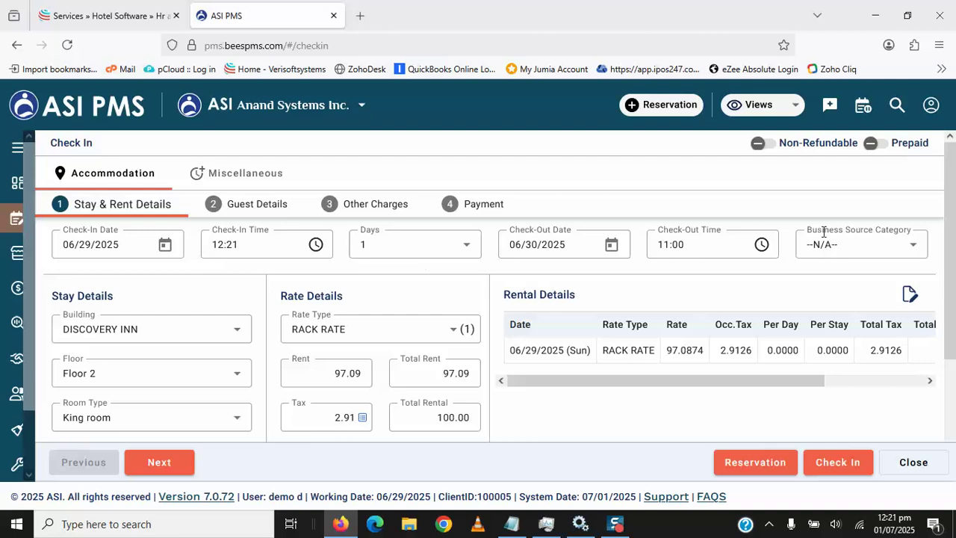
scroll(954, 233, "down", 1)
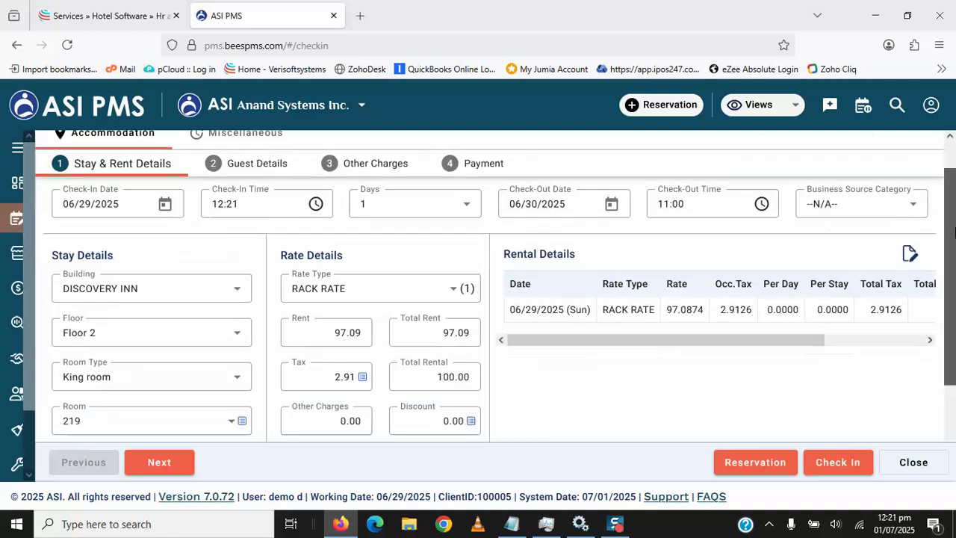
scroll(954, 192, "up", 1)
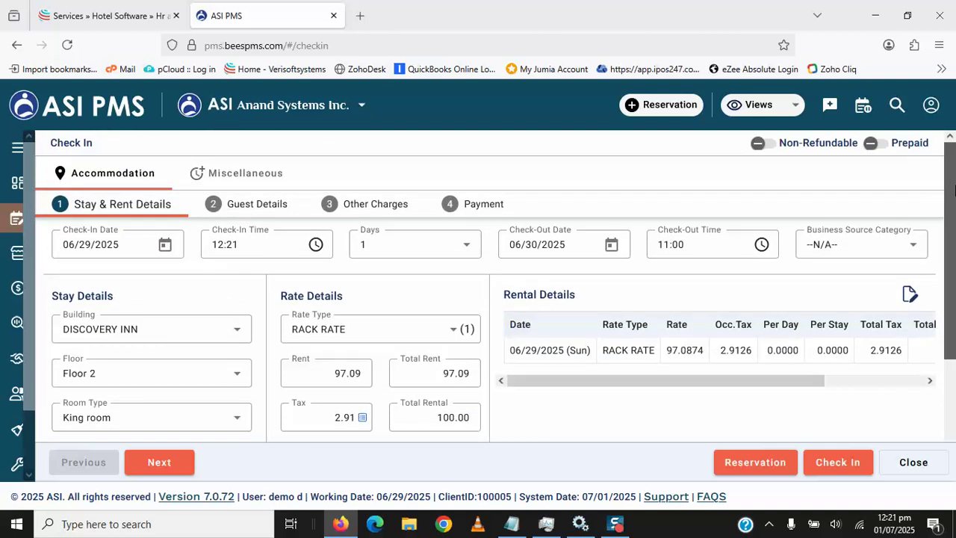
mouse_move(955, 192)
left_mouse_down()
mouse_move(954, 381)
mouse_move(955, 173)
left_mouse_up()
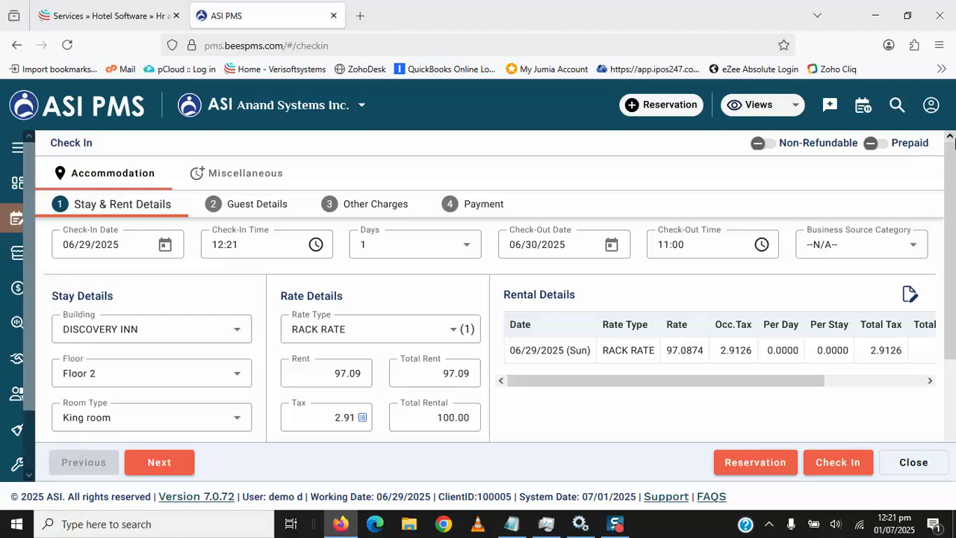
left_click_drag(955, 138, 954, 266)
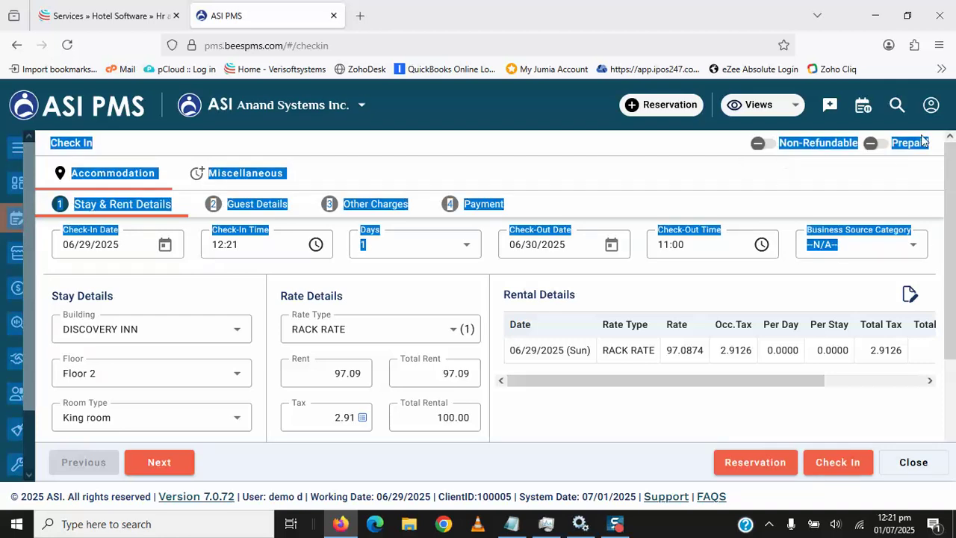
left_click(909, 462)
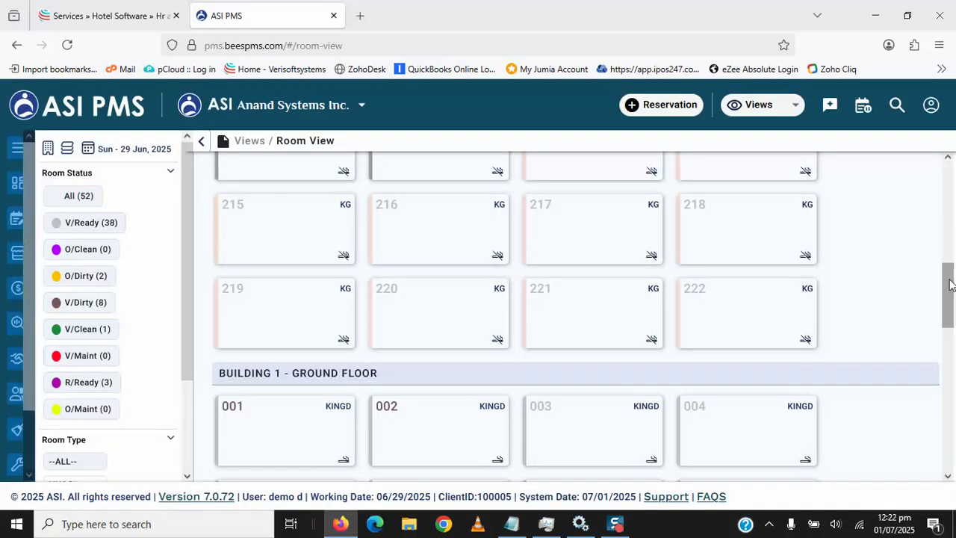
Start a check-in for vacant room 213 on Floor 2 of Building 2 and enter the guest's full name
left_click_drag(954, 276, 954, 414)
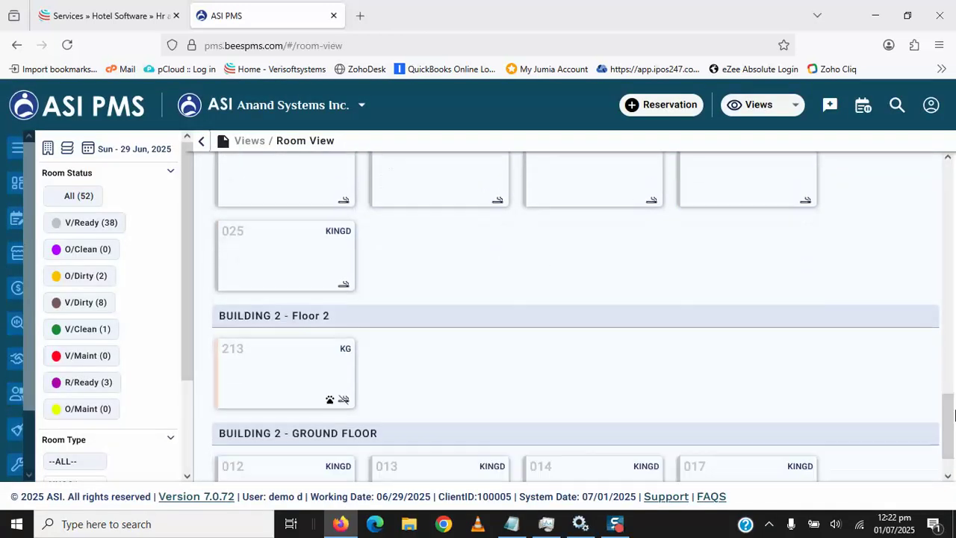
left_click(285, 364)
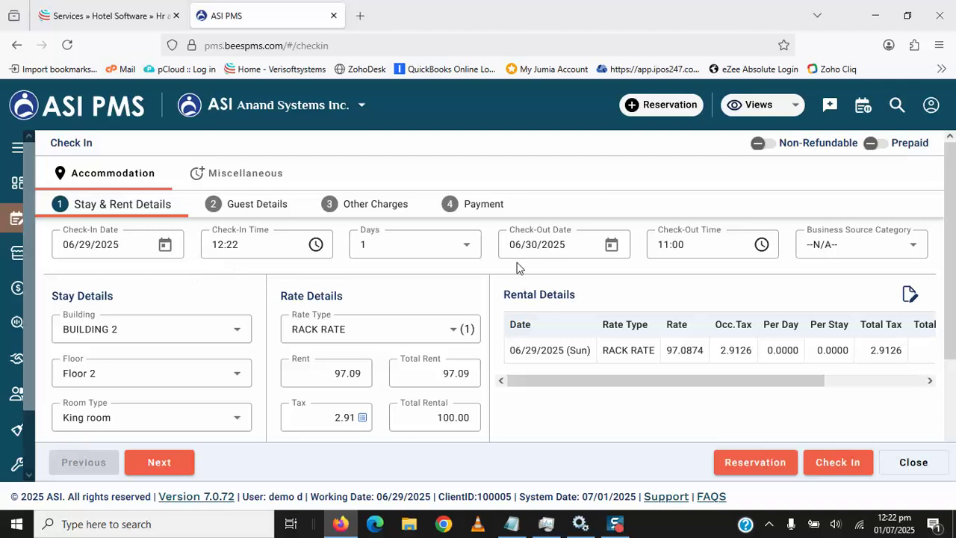
left_click(265, 214)
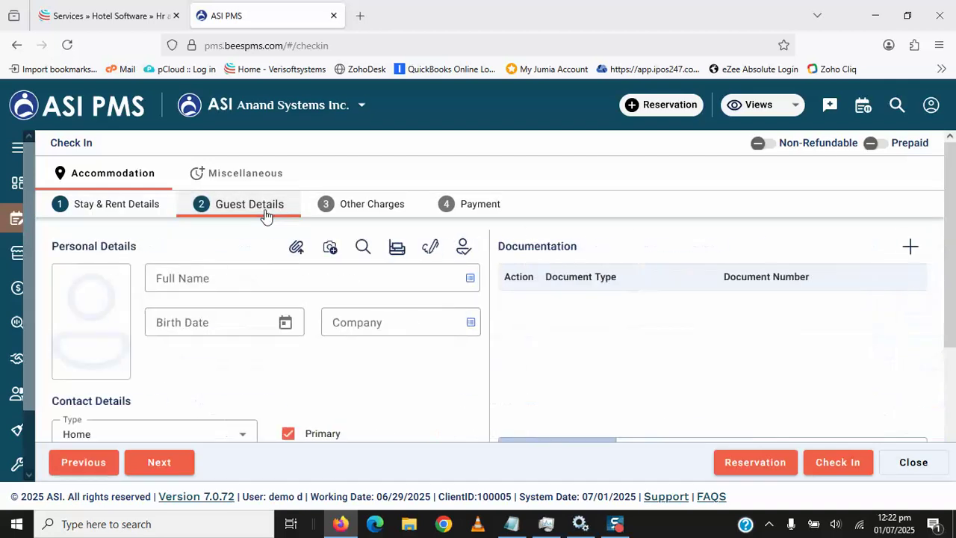
left_click(269, 273)
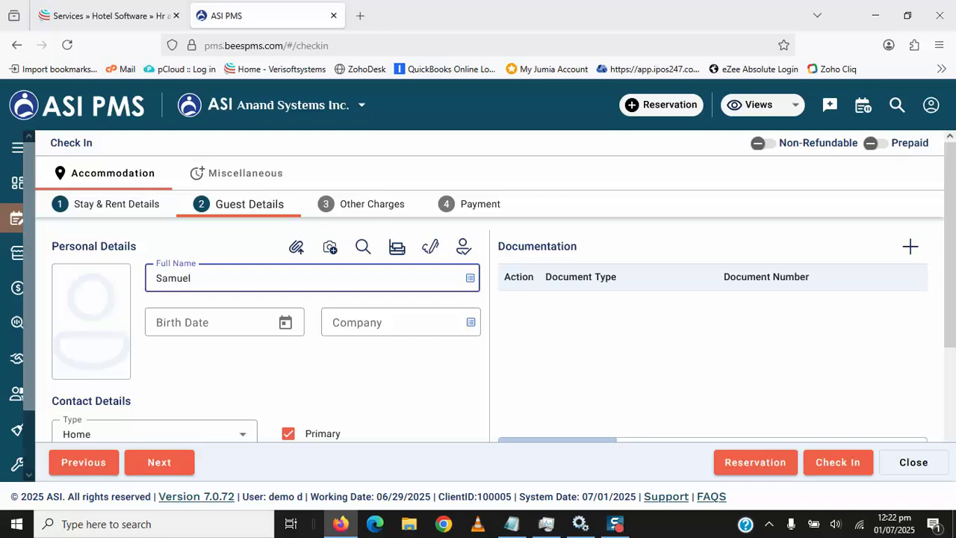
type("Samuel Test")
scroll(953, 246, "down", 3)
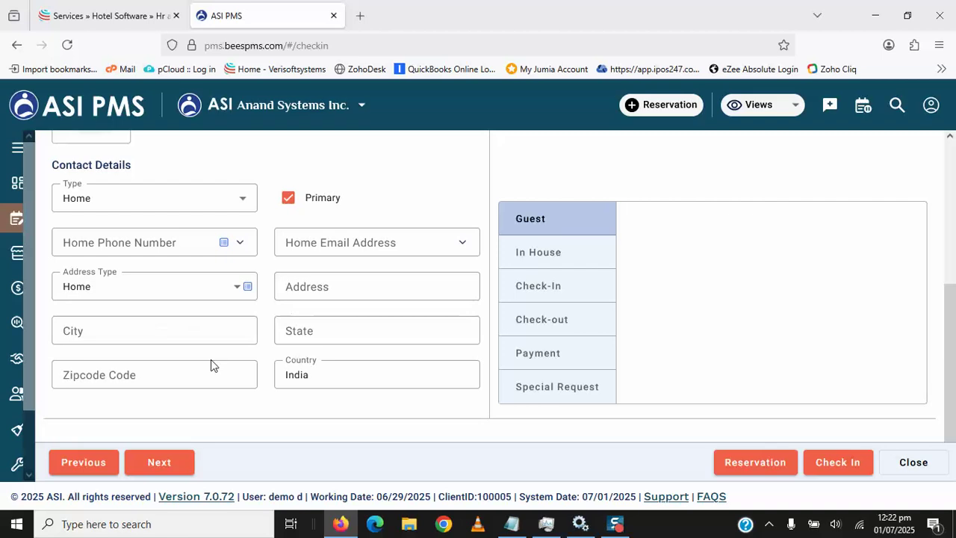
left_click_drag(952, 380, 954, 219)
Set the length of the stay to 2 days in the stay and rent details
left_click(119, 211)
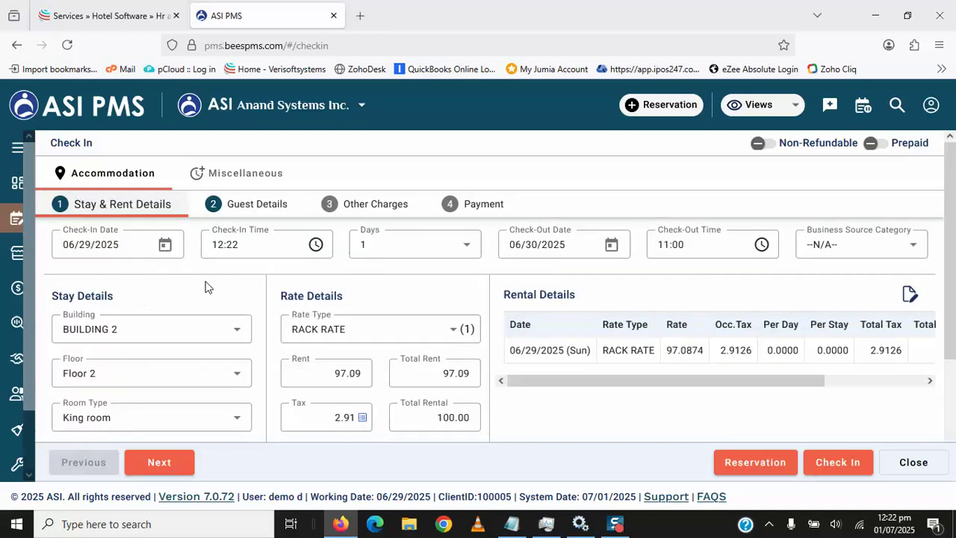
left_click(470, 250)
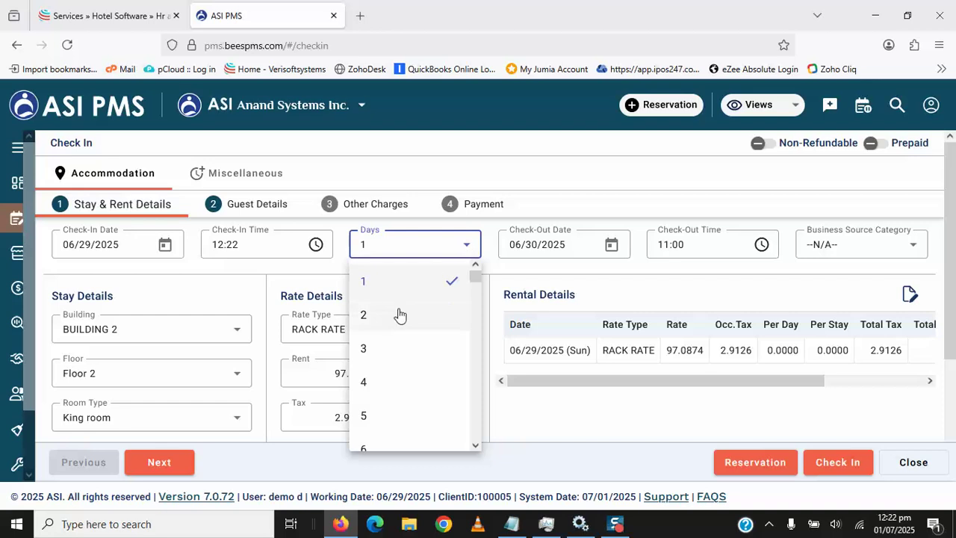
left_click(385, 317)
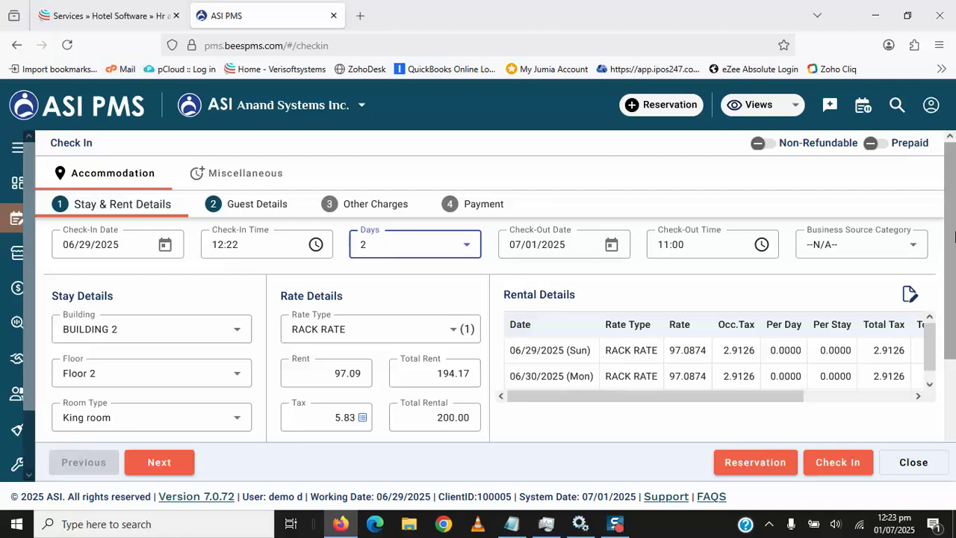
Review the stay's rates and charges and check the guest in to room 213 without recording a payment
scroll(953, 278, "down", 2)
left_click_drag(952, 278, 951, 213)
scroll(435, 256, "down", 3)
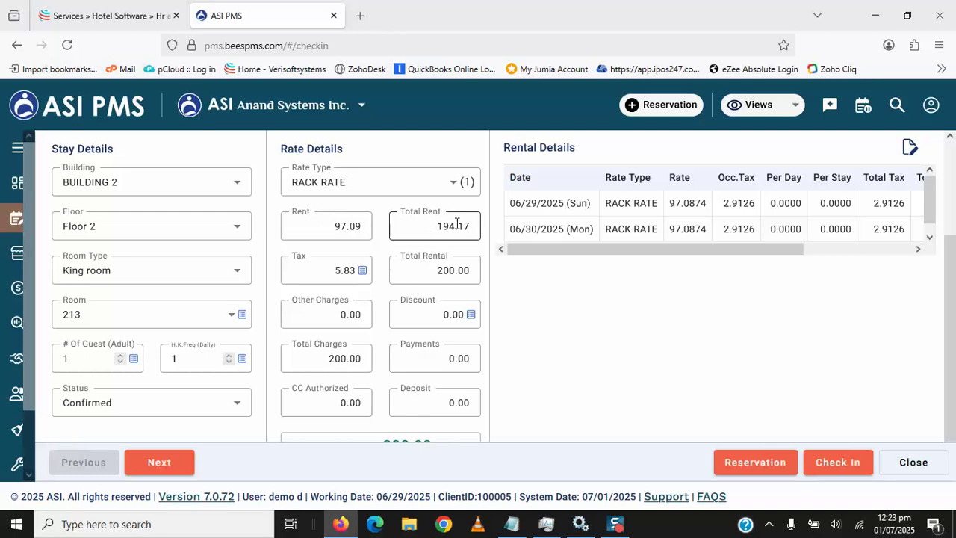
left_click_drag(953, 306, 955, 373)
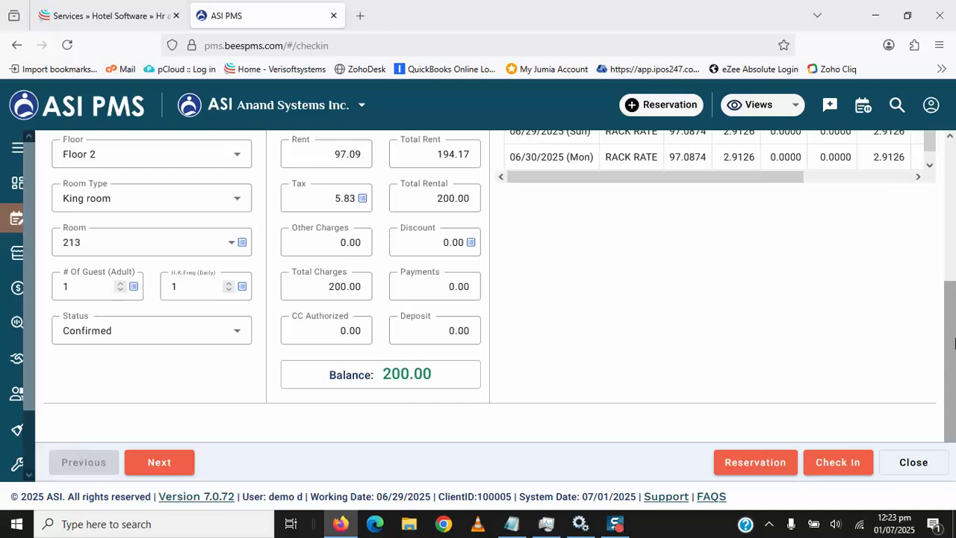
left_click_drag(952, 321, 953, 267)
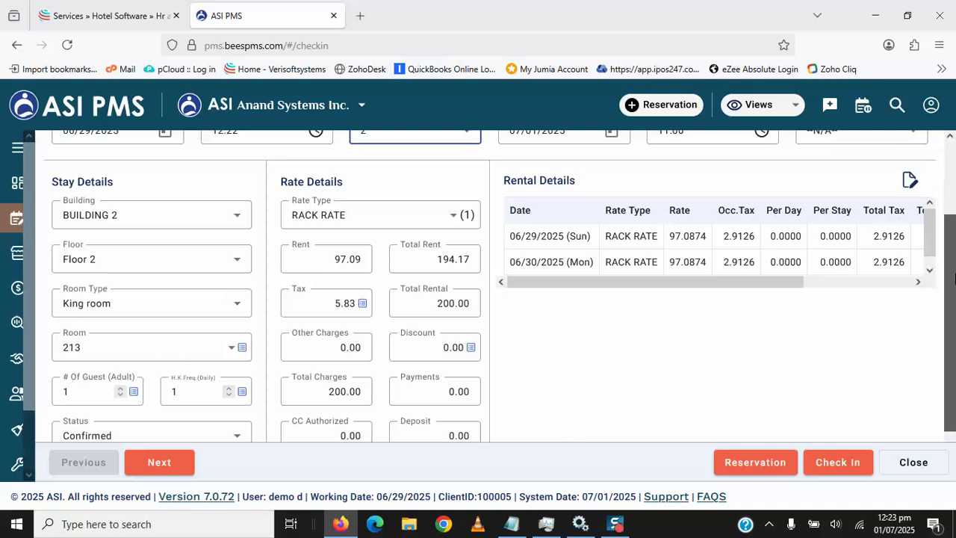
scroll(954, 341, "down", 2)
left_click_drag(953, 340, 954, 311)
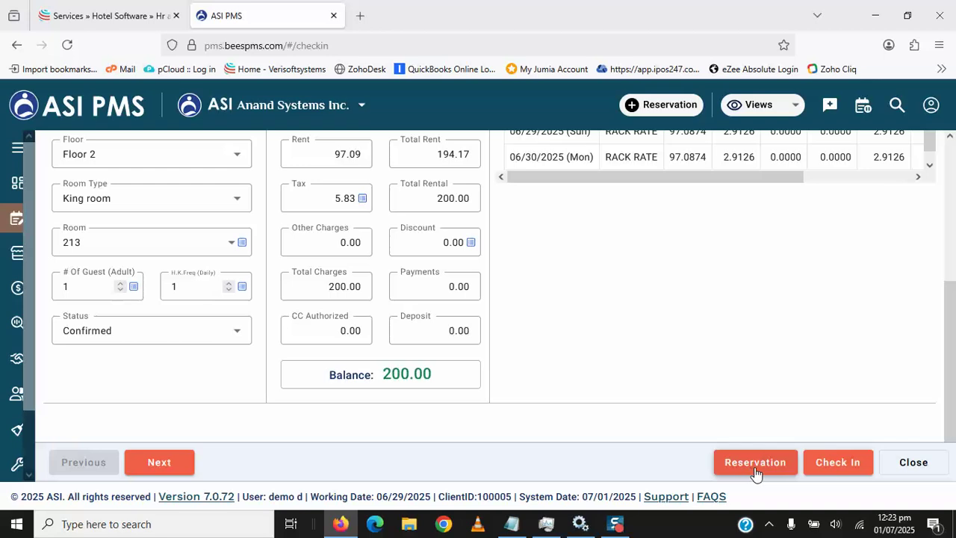
left_click(828, 465)
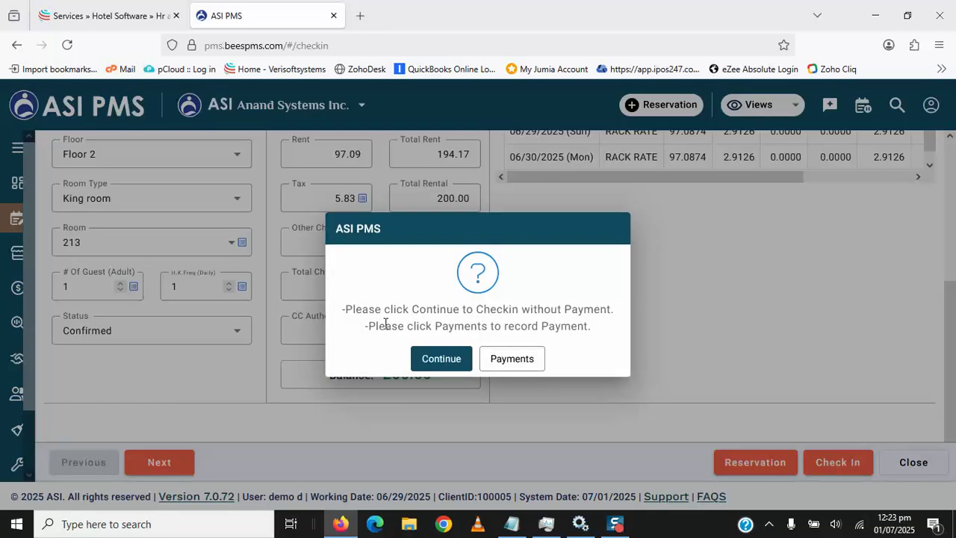
left_click(445, 357)
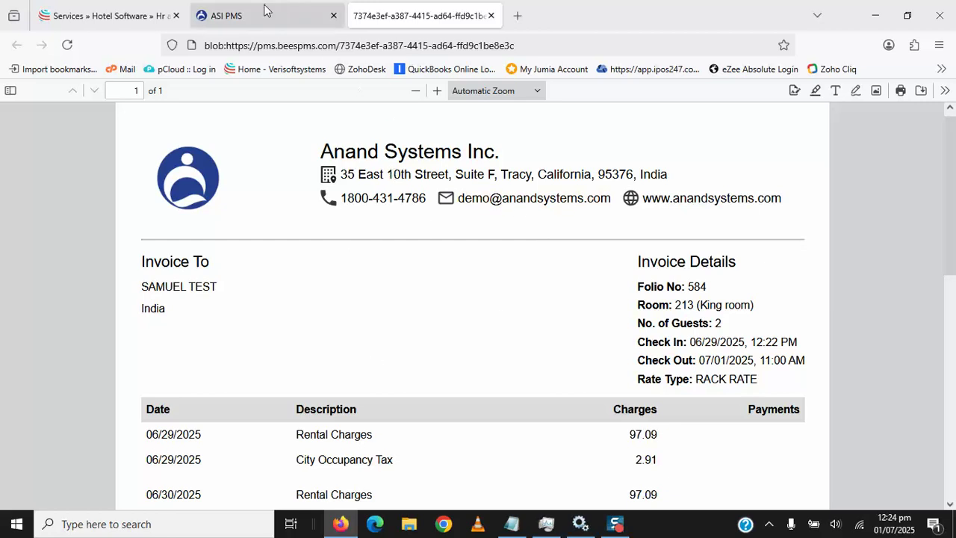
Return from the invoice to the room view and open the guest details of the checked-in stay in room 213
left_click(257, 37)
left_click(254, 18)
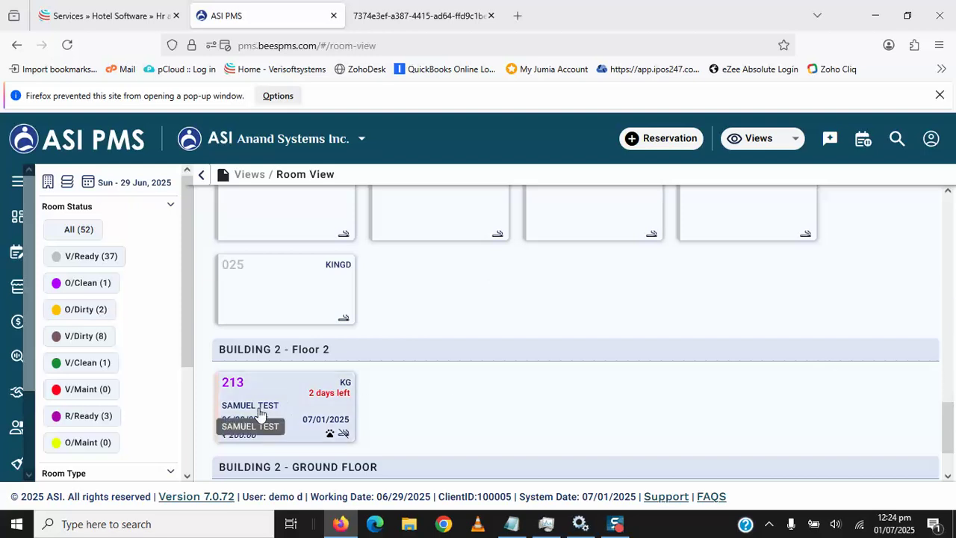
left_click(321, 408)
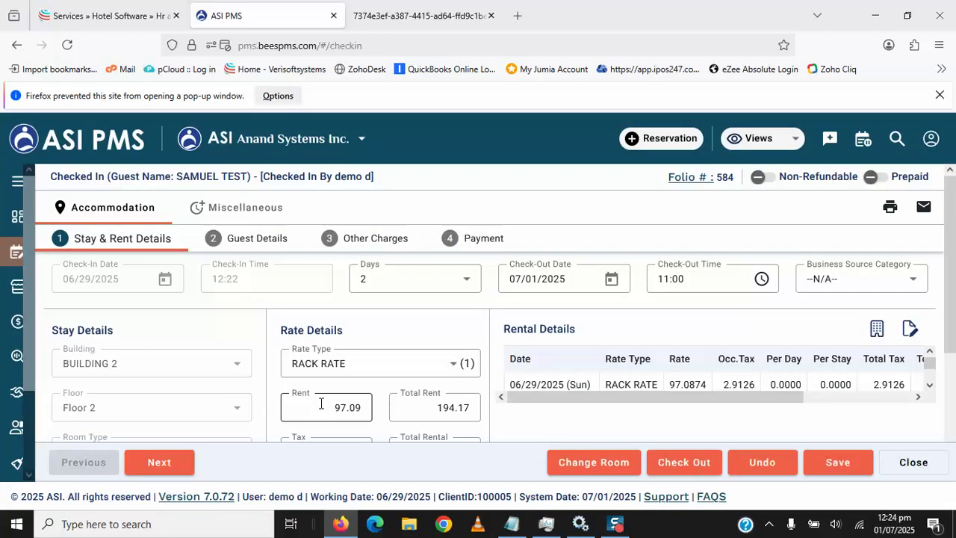
left_click(256, 240)
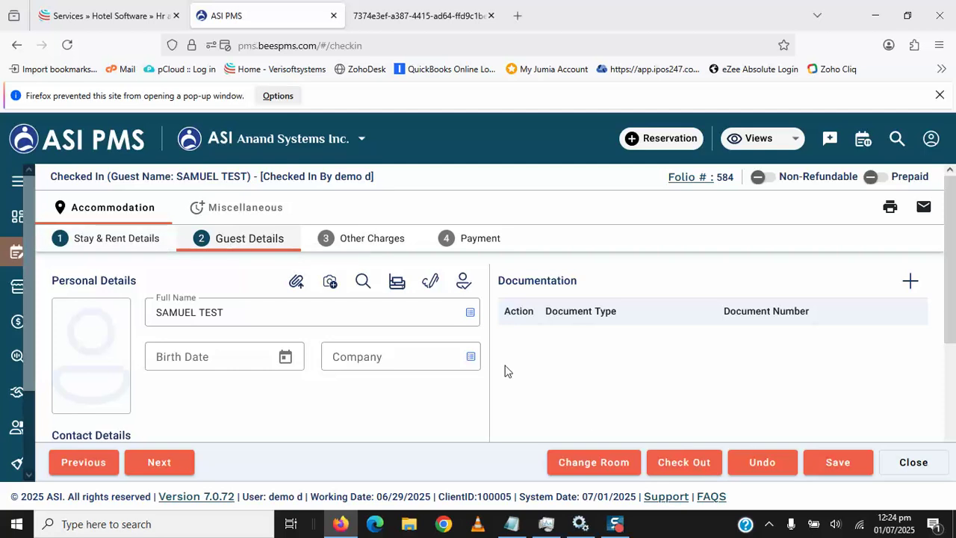
Move the guest to King Delux room 005 with the new rate and save the stay record
left_click(595, 465)
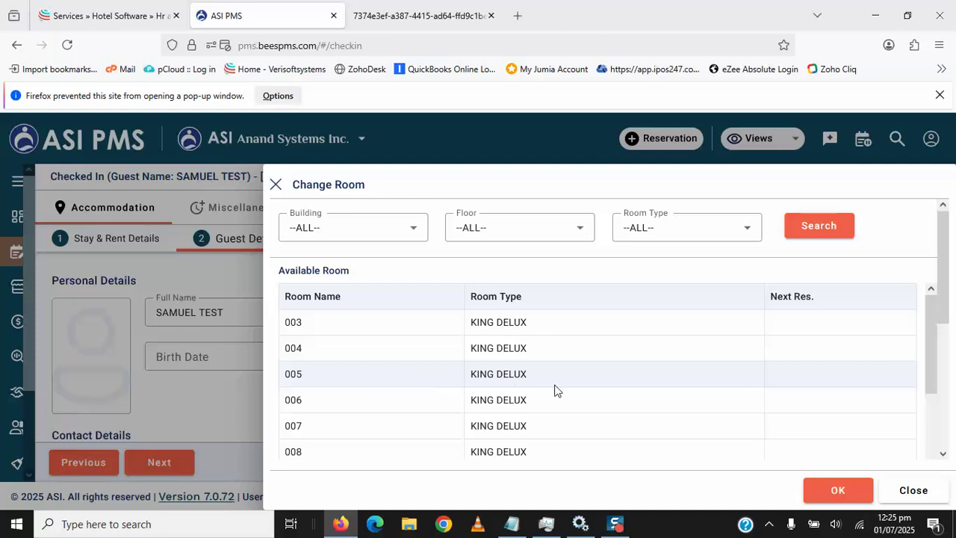
left_click(832, 489)
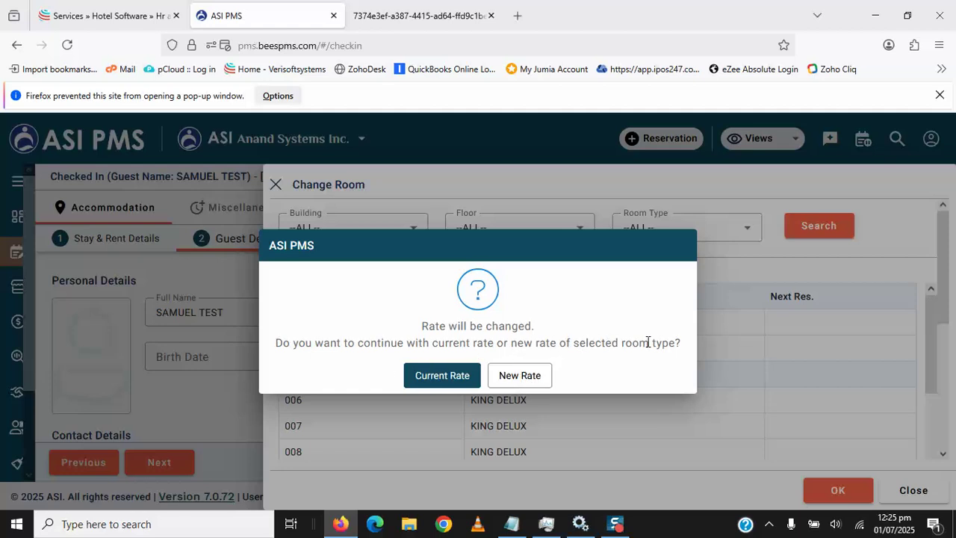
left_click(459, 380)
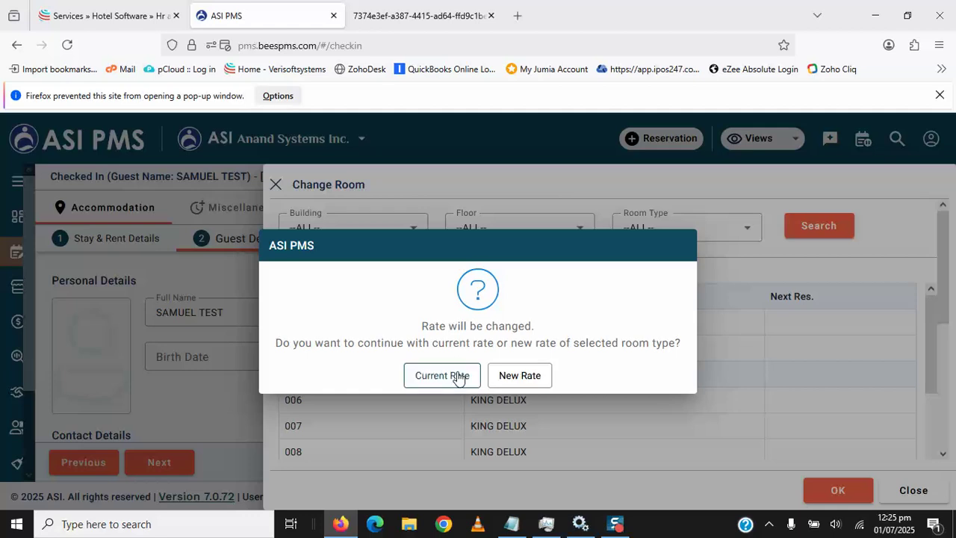
left_click(460, 374)
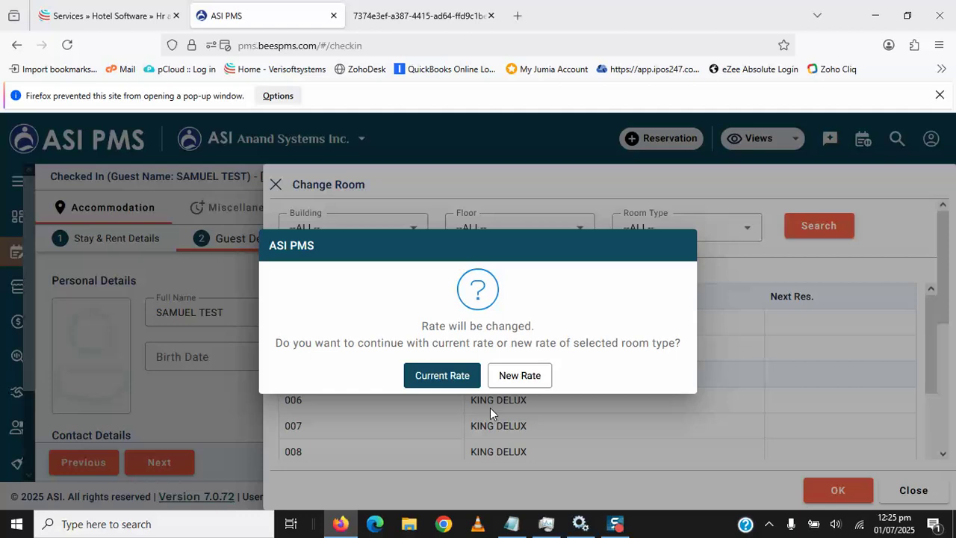
left_click(521, 379)
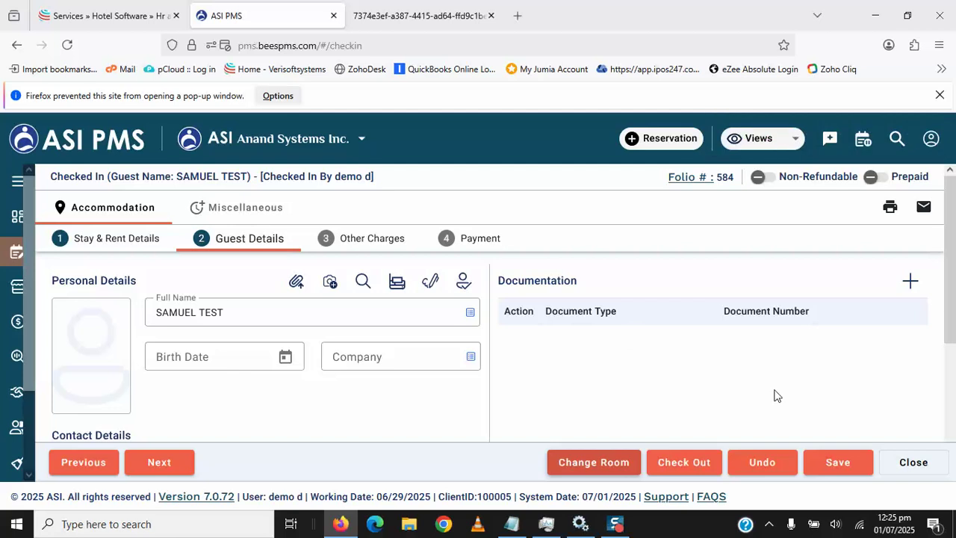
left_click(838, 462)
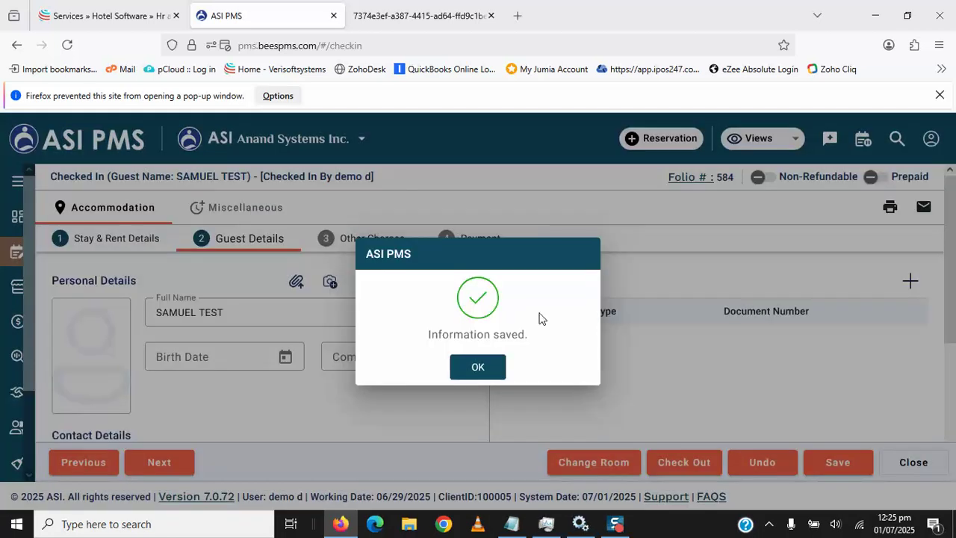
left_click(488, 375)
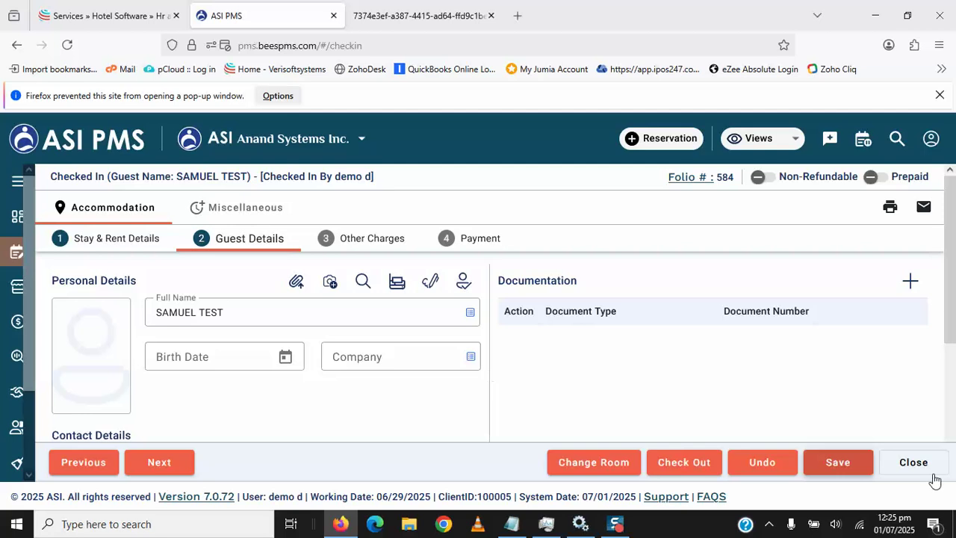
Close the saved stay record and open the checked-in stay in room 005 from the room view
left_click(914, 462)
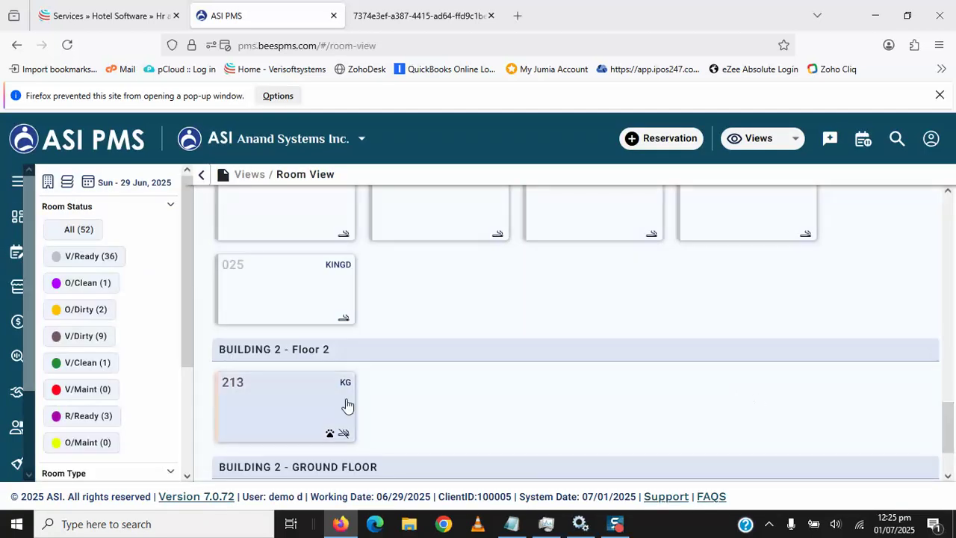
left_click_drag(946, 435, 943, 338)
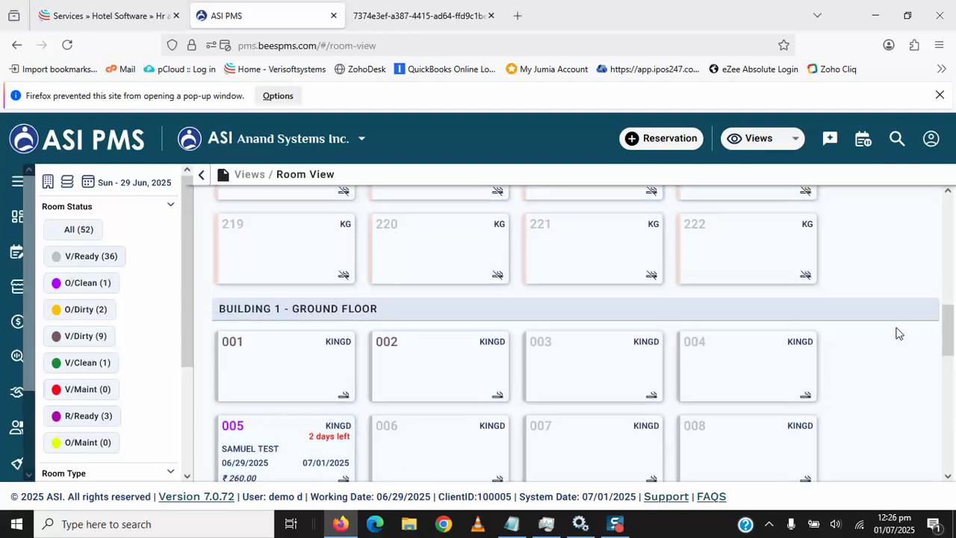
scroll(953, 326, "down", 2)
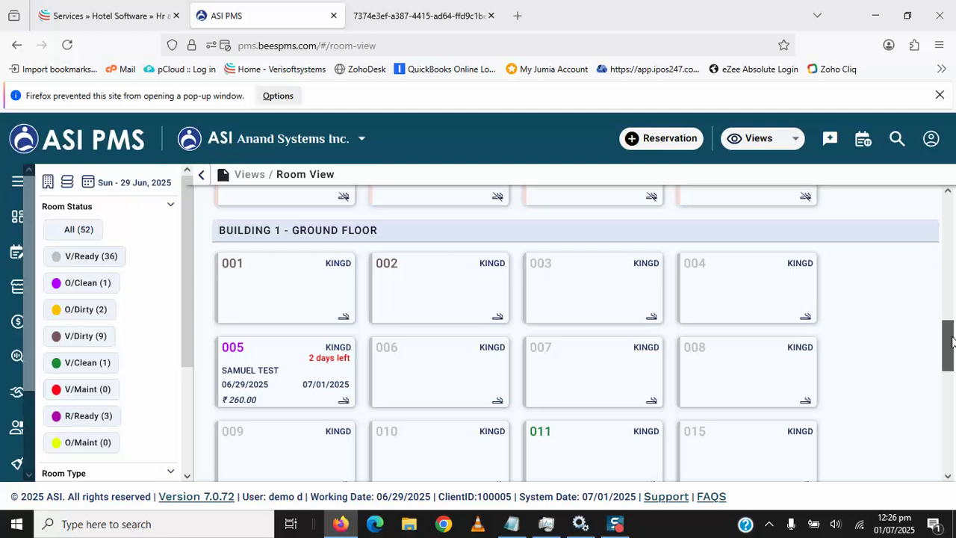
left_click(247, 368)
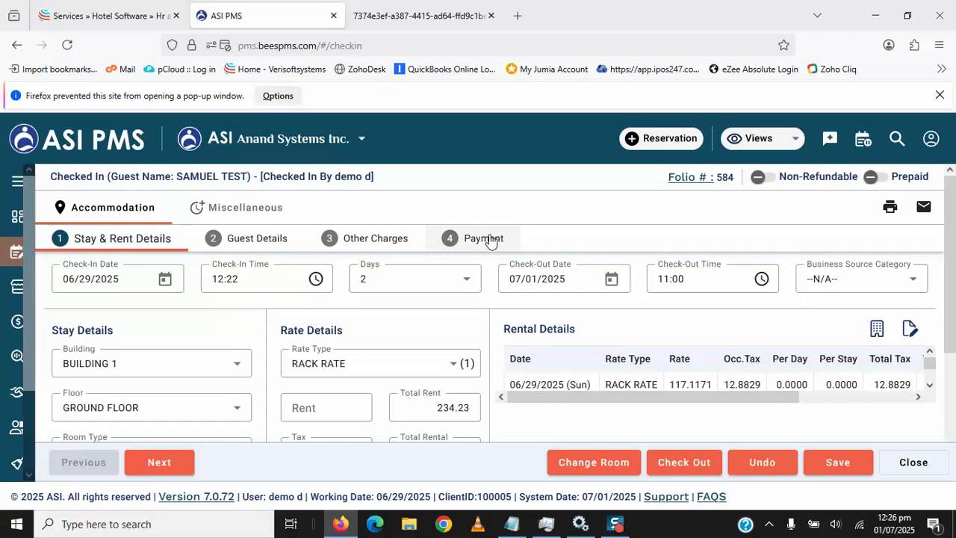
Add a cash payment of 260.00 to the stay in room 005
left_click(486, 240)
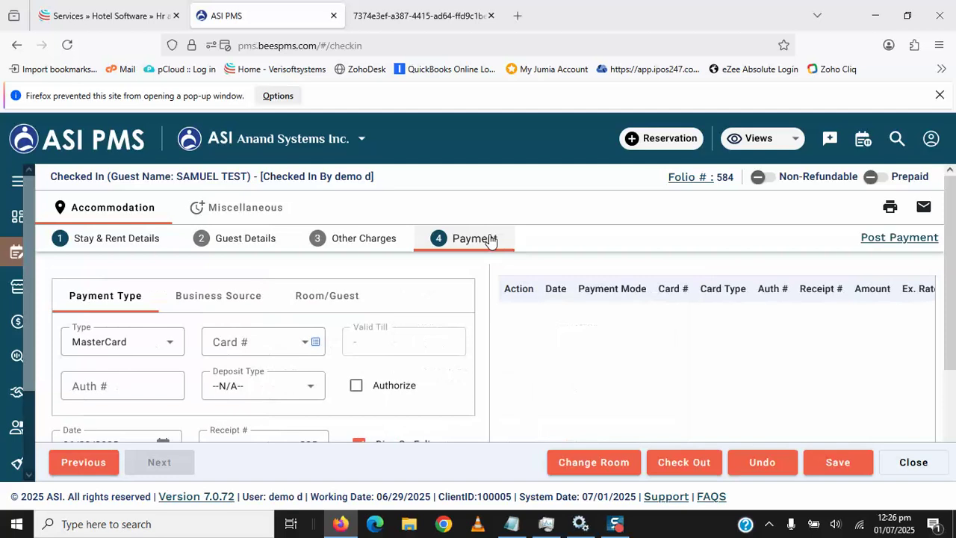
scroll(952, 265, "down", 1)
scroll(952, 265, "down", 1)
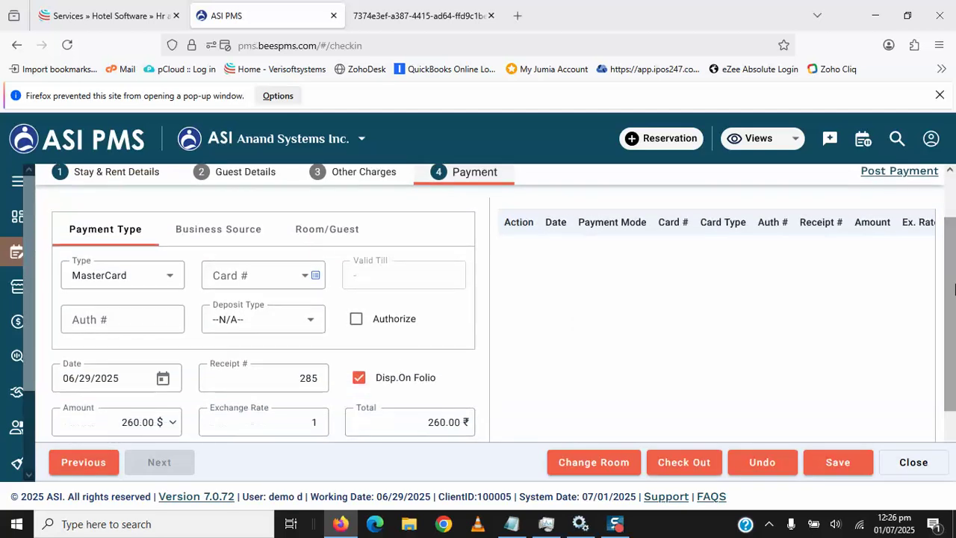
left_click(173, 277)
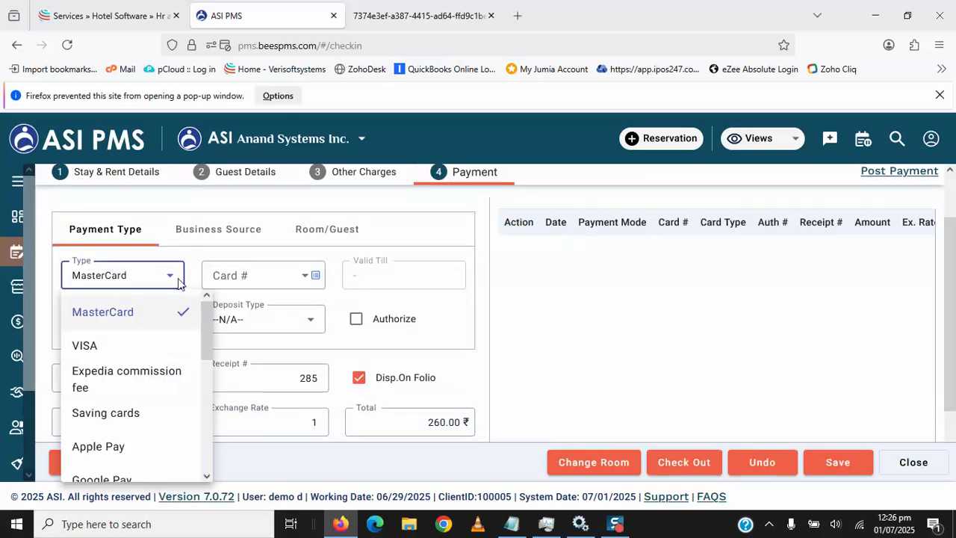
scroll(209, 313, "down", 1)
scroll(209, 313, "up", 1)
left_click_drag(208, 313, 209, 426)
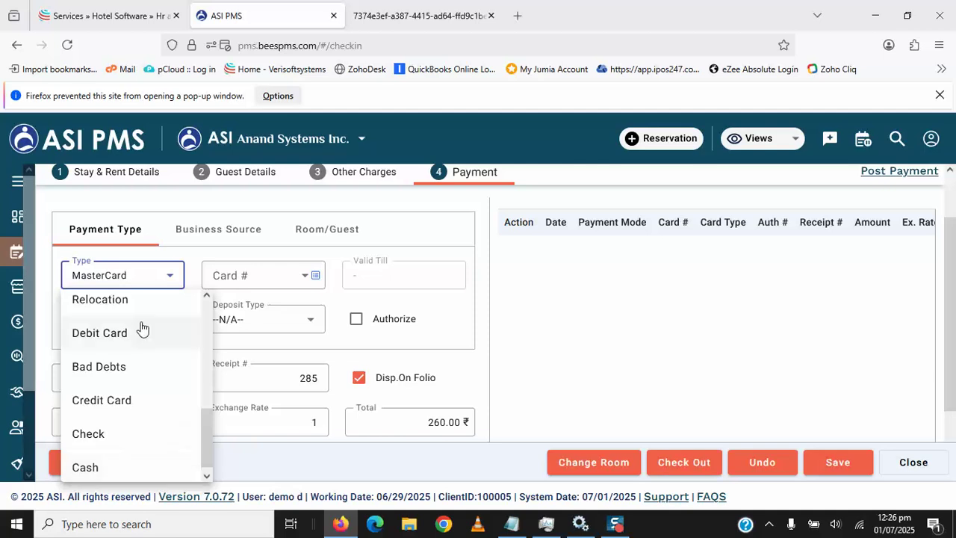
left_click(124, 468)
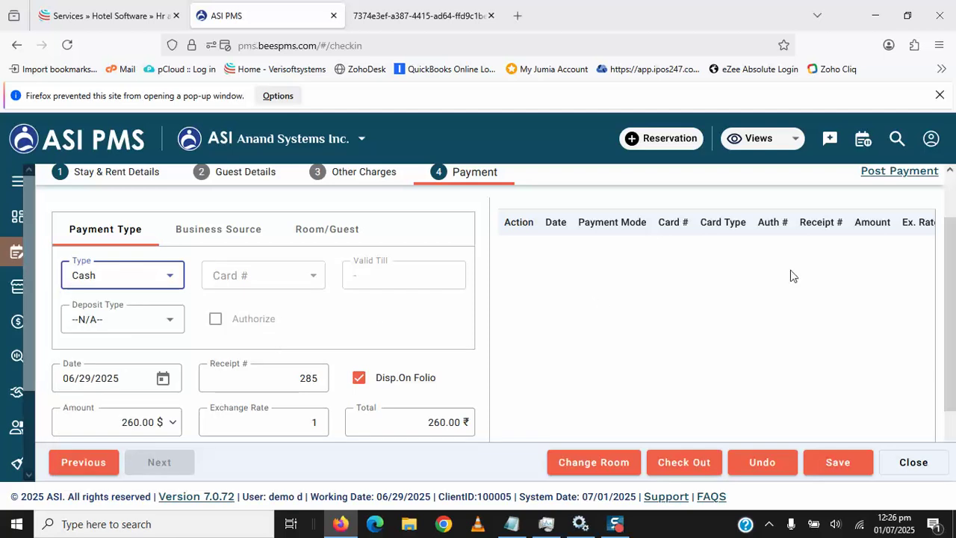
scroll(954, 302, "down", 1)
scroll(954, 303, "down", 2)
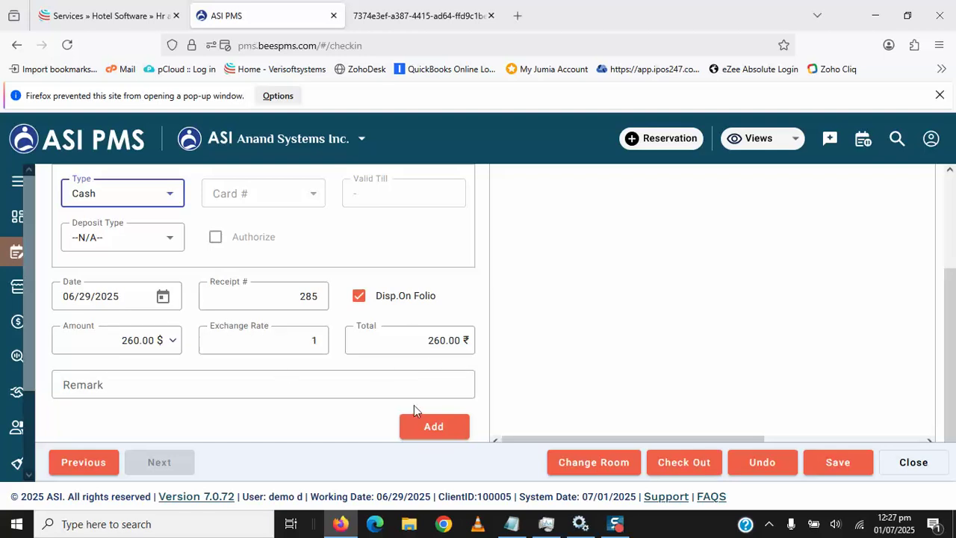
left_click(445, 428)
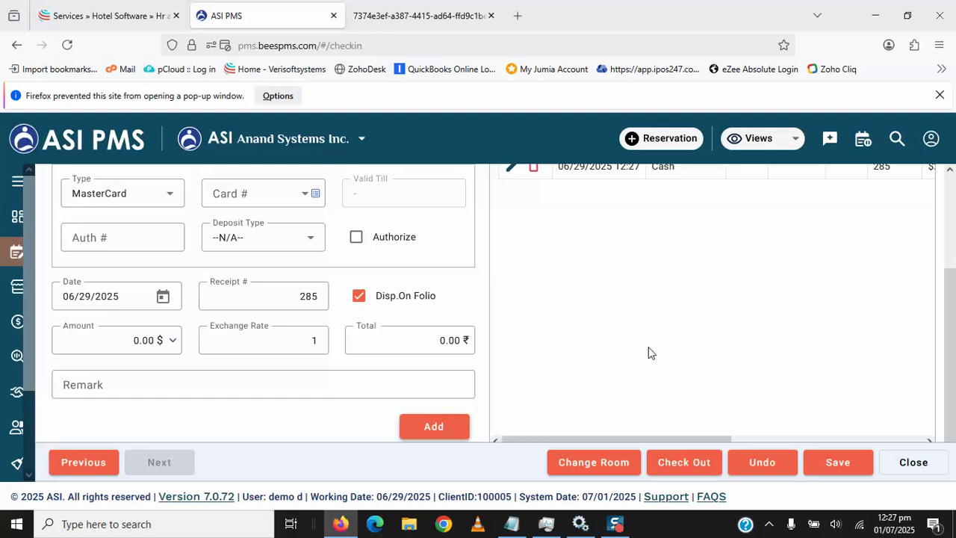
Save the cash payment and enter 260 as the amount paid in the denomination details
left_click(838, 458)
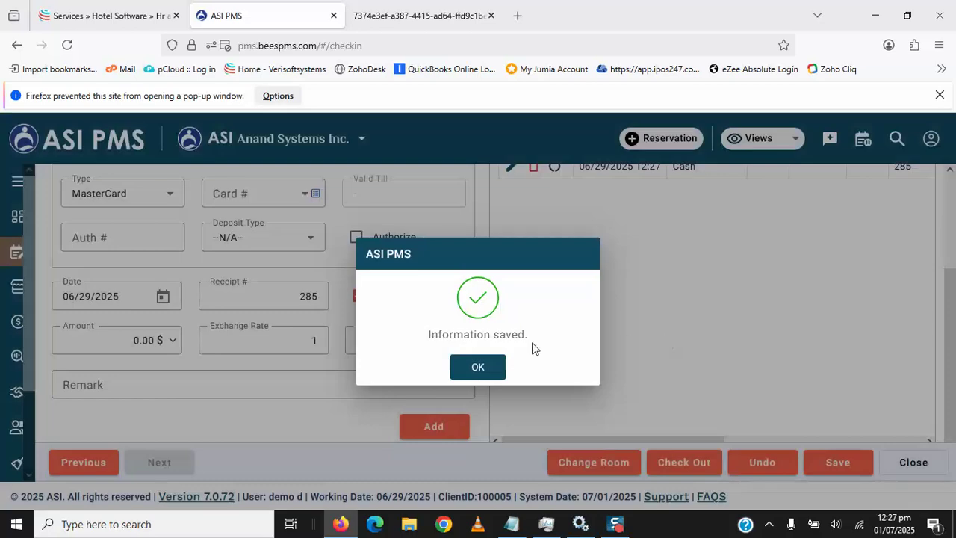
left_click(481, 367)
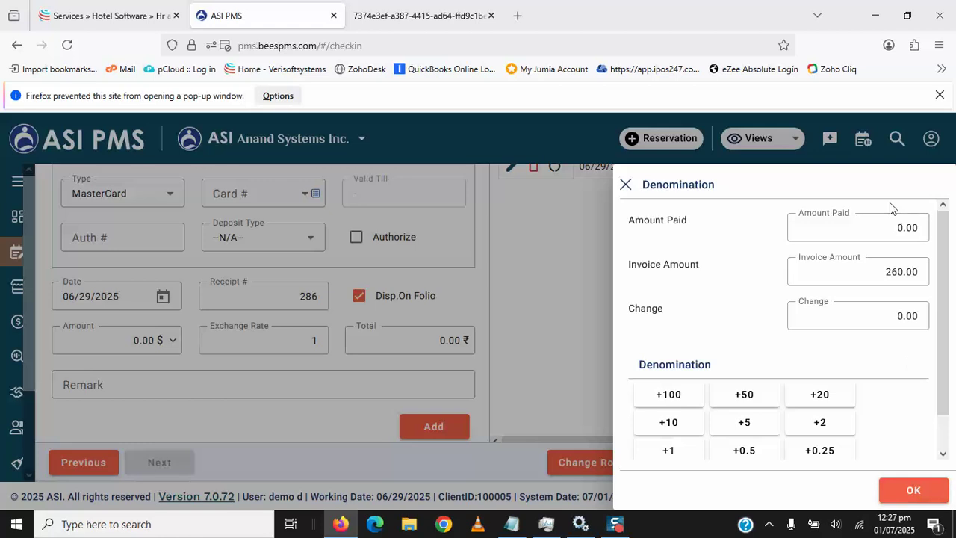
left_click(921, 224)
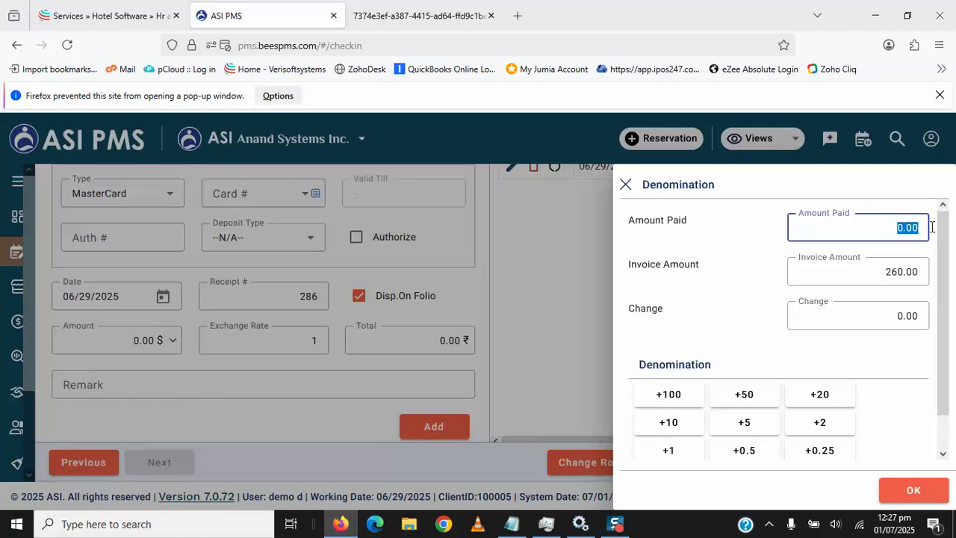
type("260")
left_click(899, 493)
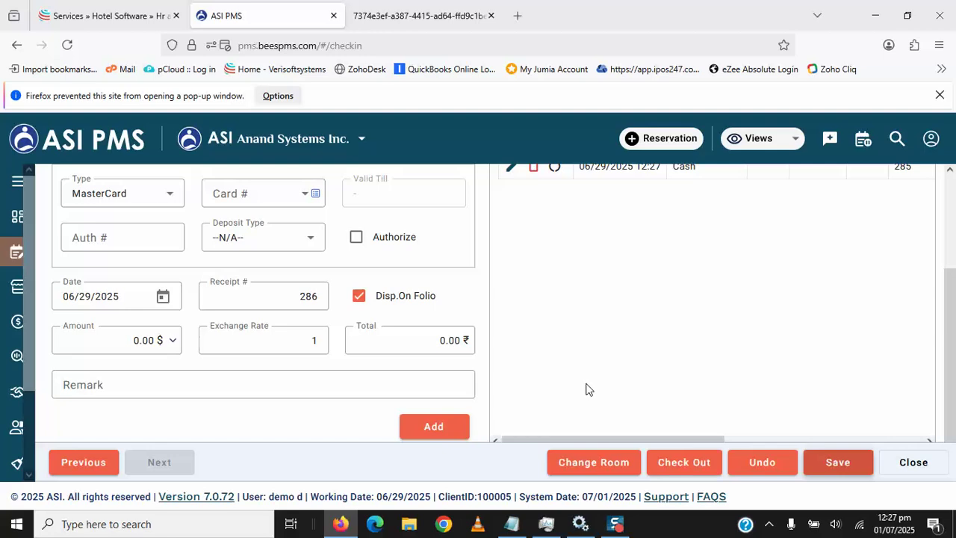
Save the stay record again, check its payment entry and return to the room view
left_click(843, 477)
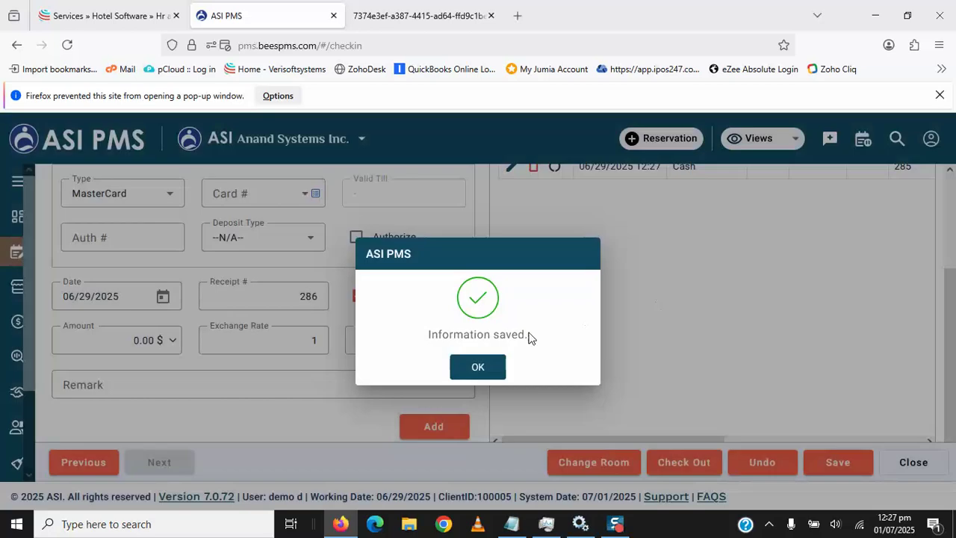
left_click(477, 368)
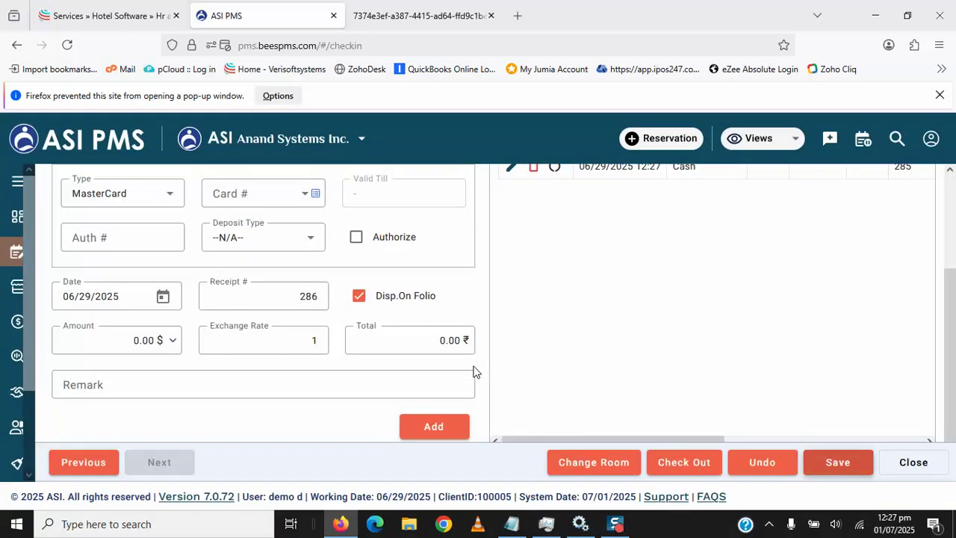
left_click_drag(949, 315, 949, 213)
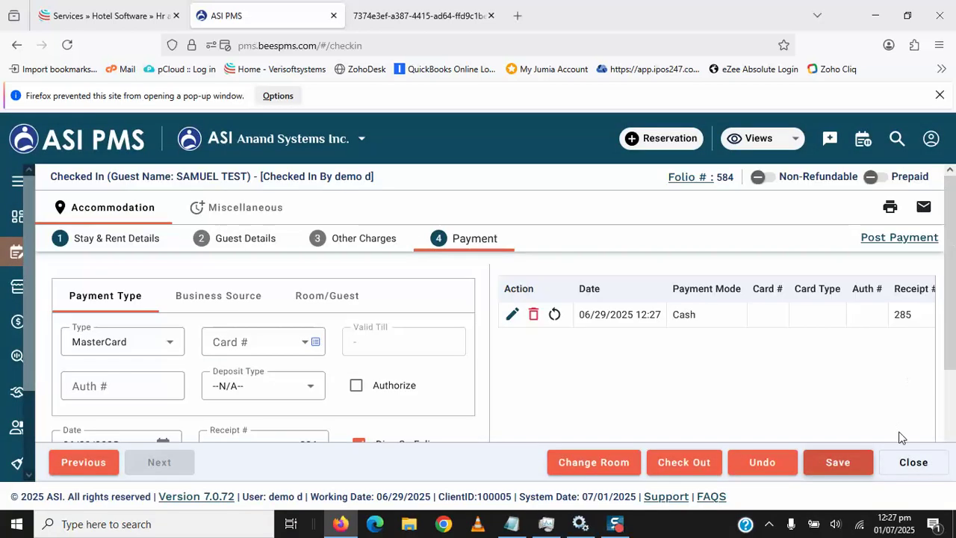
left_click(911, 462)
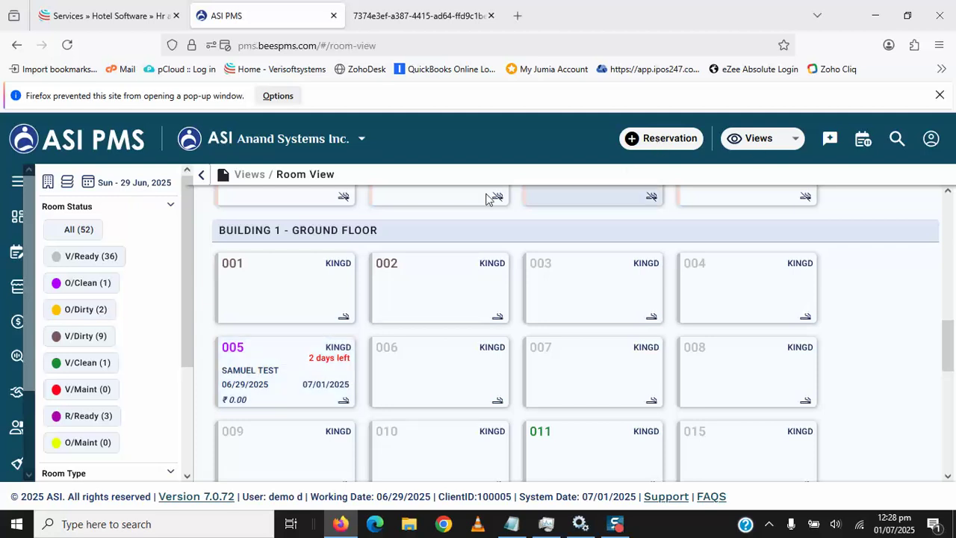
Look over the rooms' charges and payments in the list view, then return to the room view
left_click(793, 142)
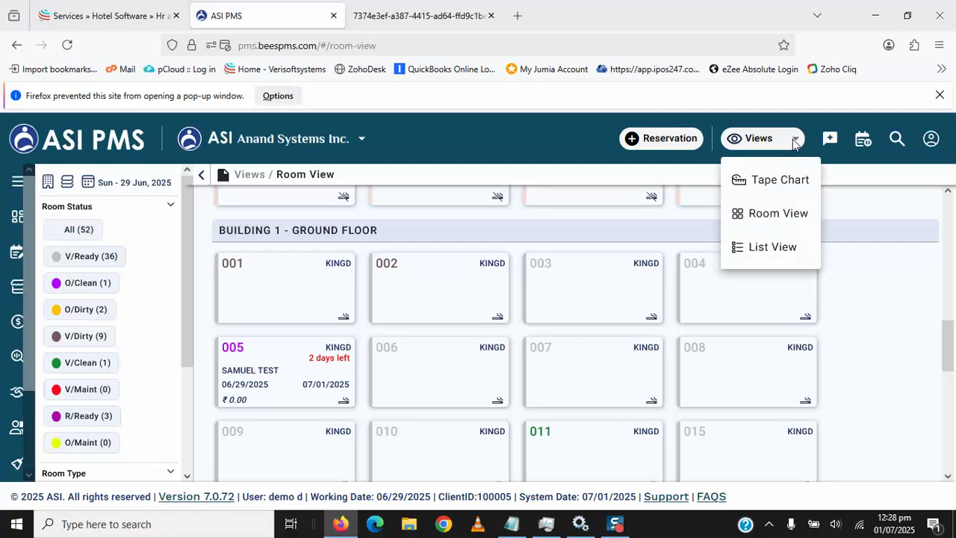
left_click(761, 247)
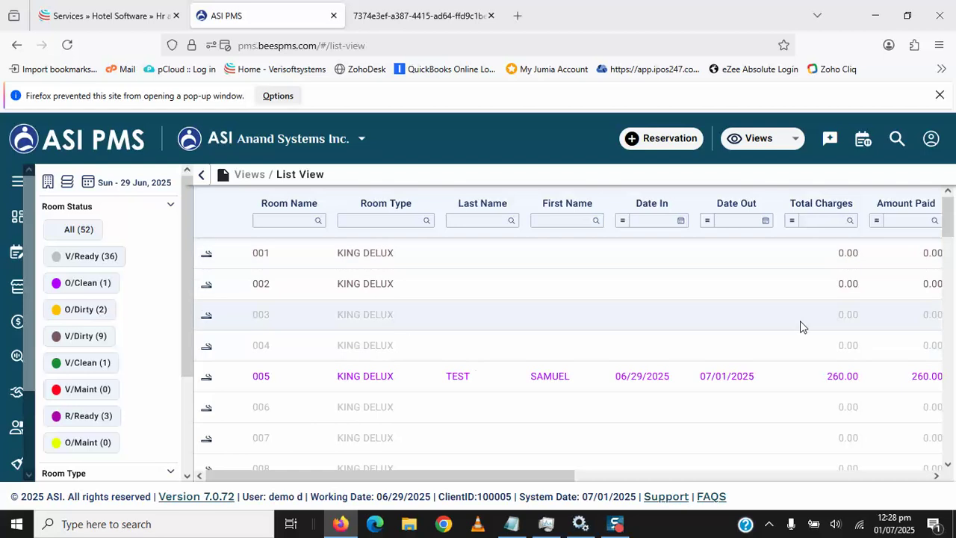
mouse_move(946, 220)
left_mouse_down()
mouse_move(946, 351)
mouse_move(946, 224)
left_mouse_up()
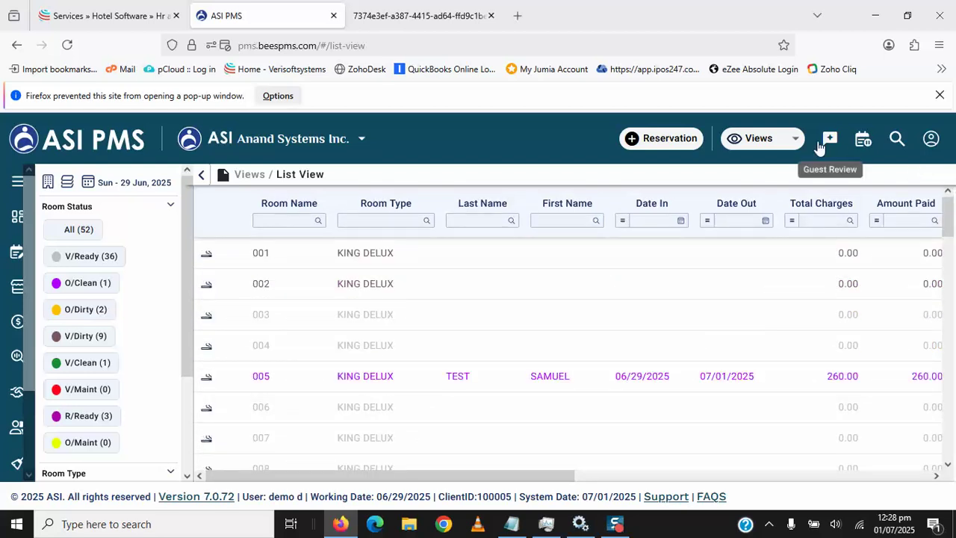
left_click(794, 139)
left_click(773, 214)
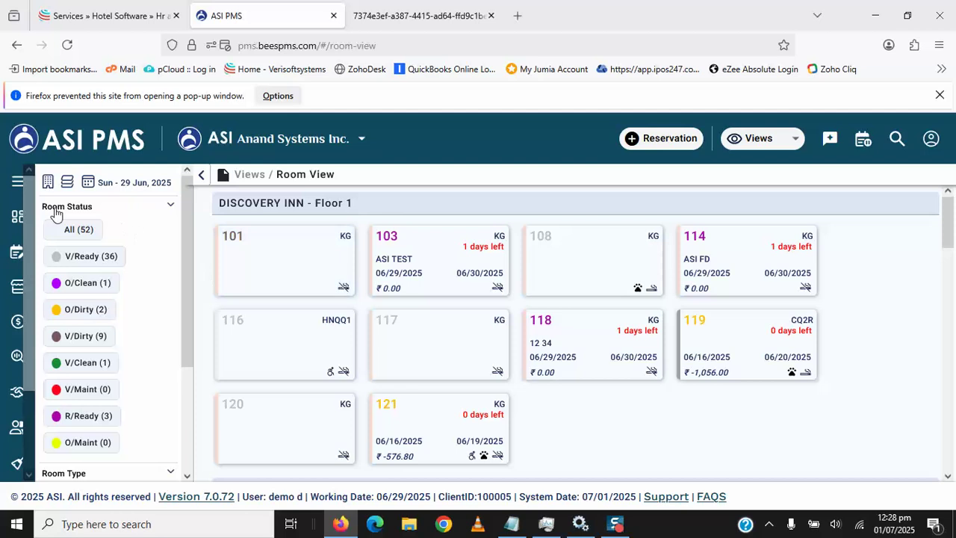
Open the front desk's guest ledger and examine the in-house guest's charges, amount and balance
left_click(16, 185)
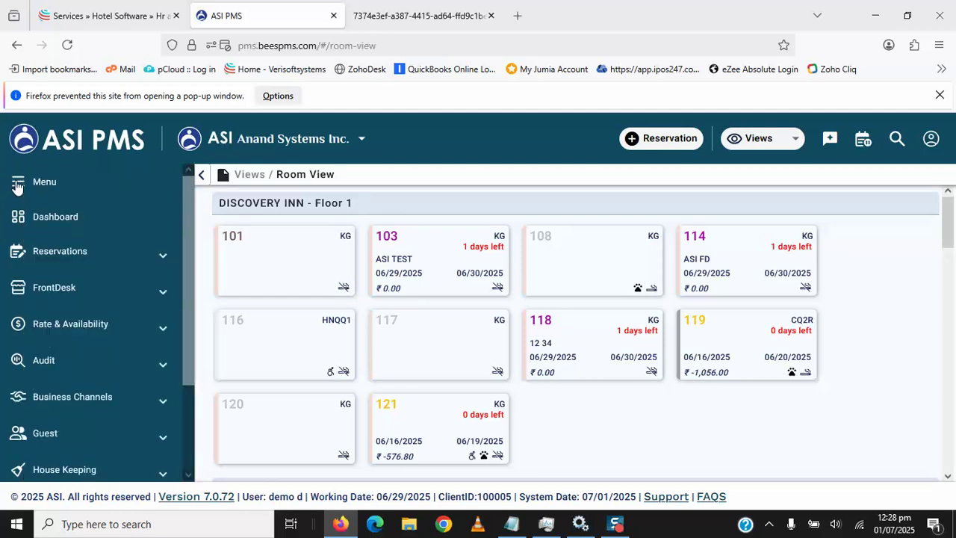
left_click(156, 298)
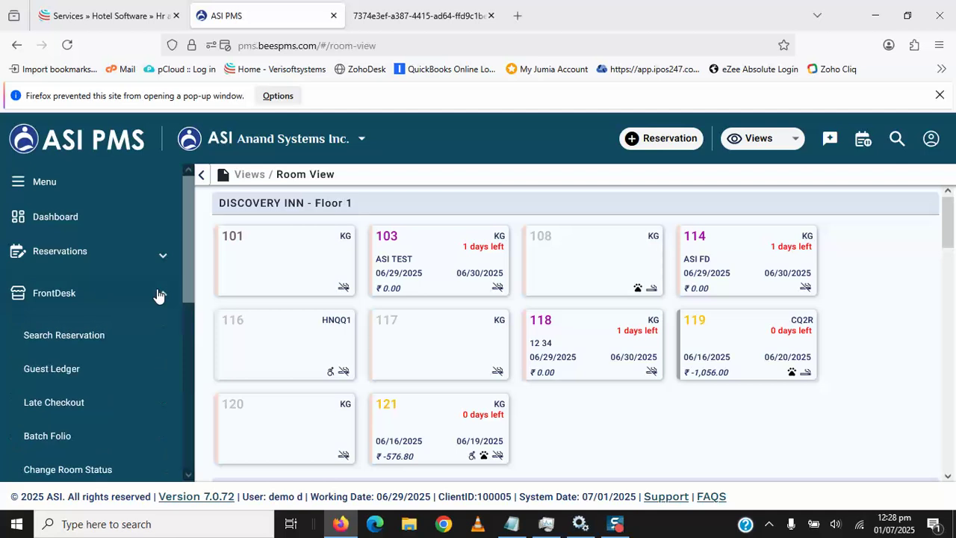
scroll(190, 265, "down", 3)
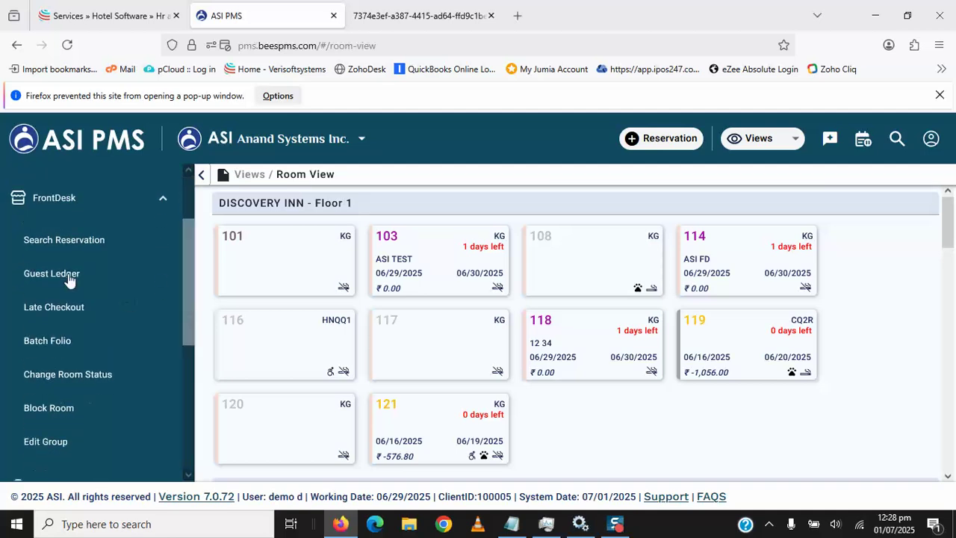
left_click(60, 275)
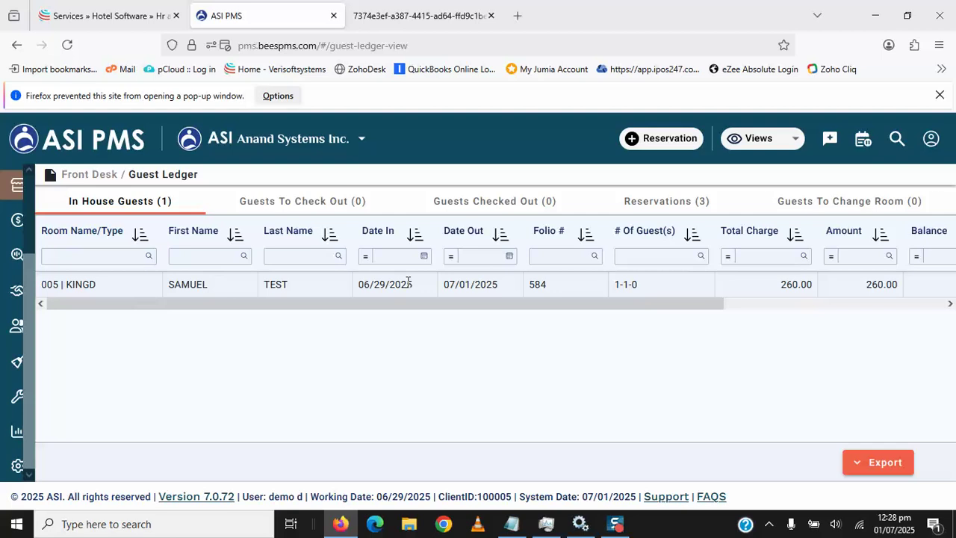
left_click_drag(451, 305, 690, 310)
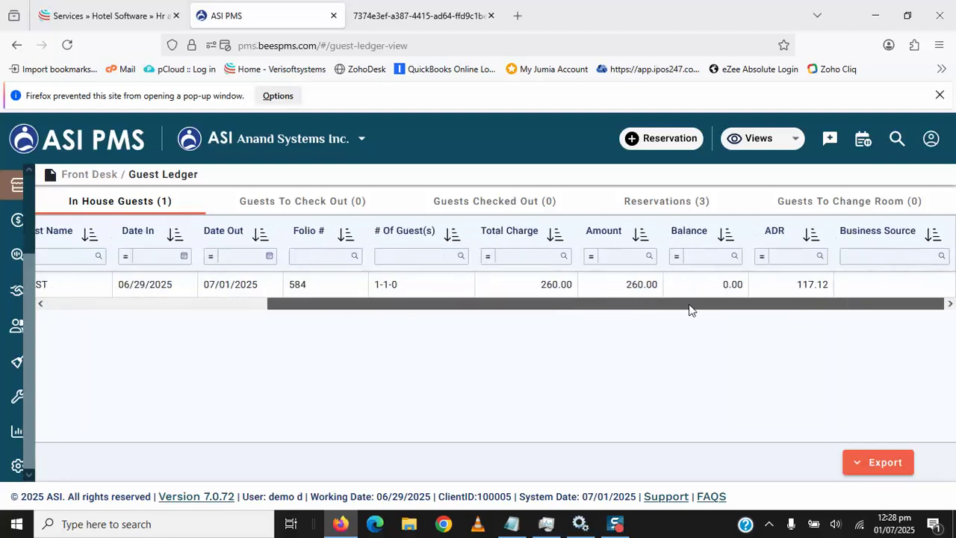
left_click_drag(746, 297, 510, 303)
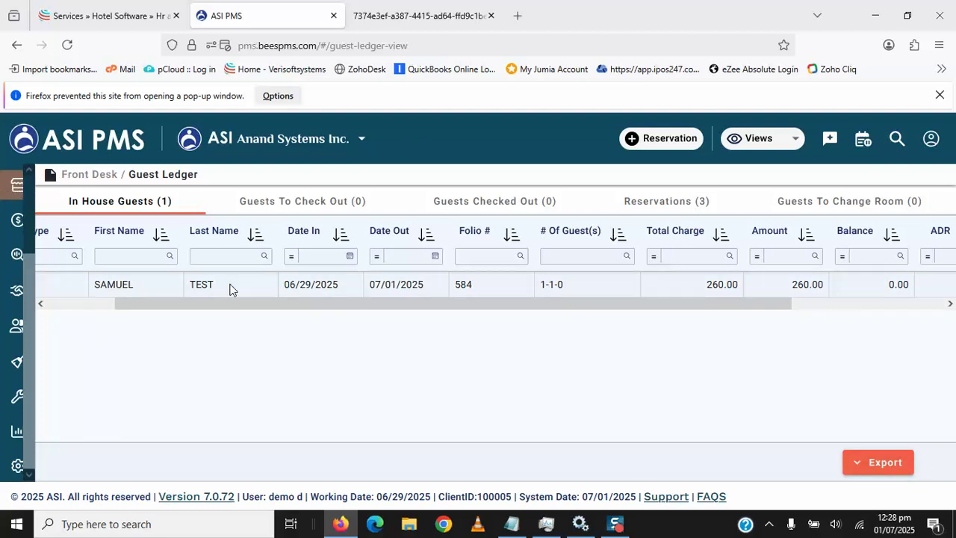
Dismiss the browser's blocked pop-up notice and look over the front desk functions, from Search Reservation to Edit Group
left_click(939, 95)
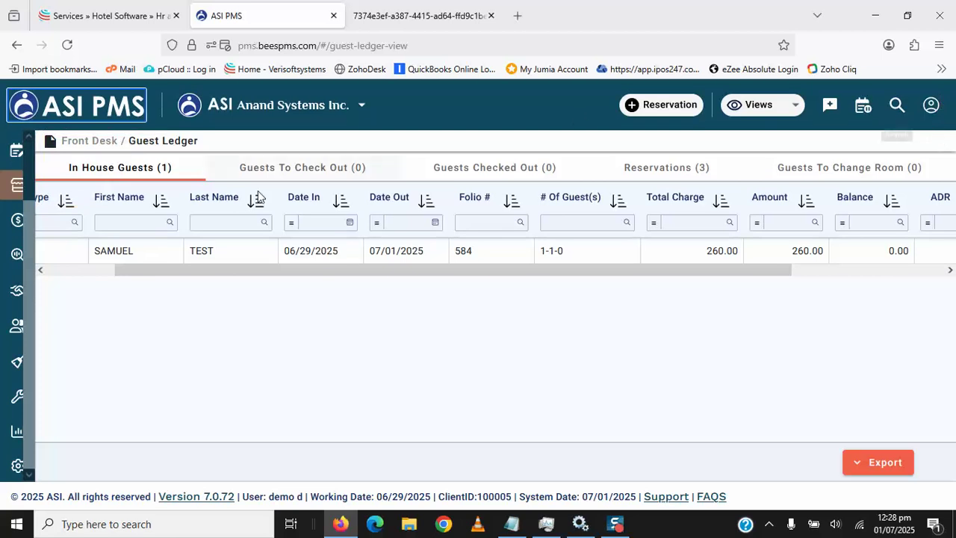
left_click(20, 168)
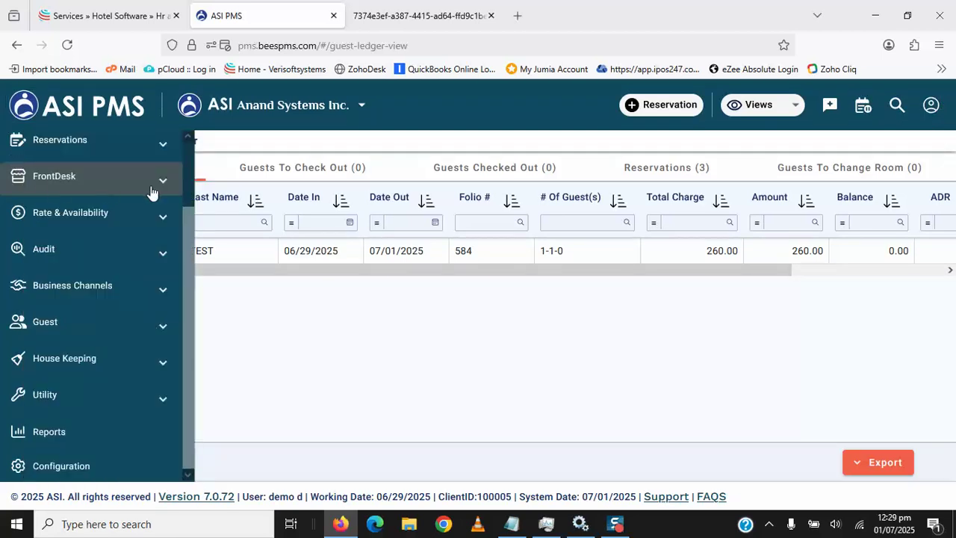
left_click(162, 187)
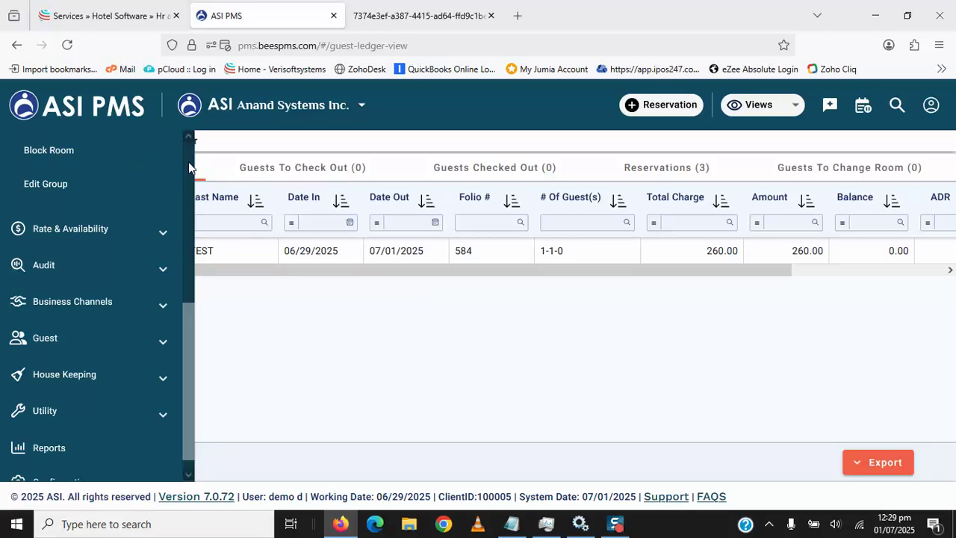
scroll(188, 165, "up", 5)
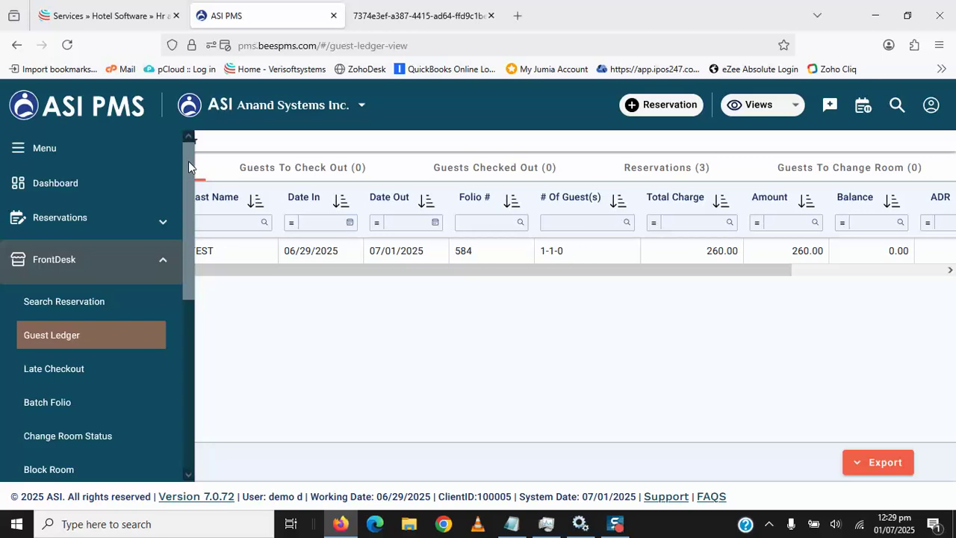
left_click_drag(188, 162, 209, 359)
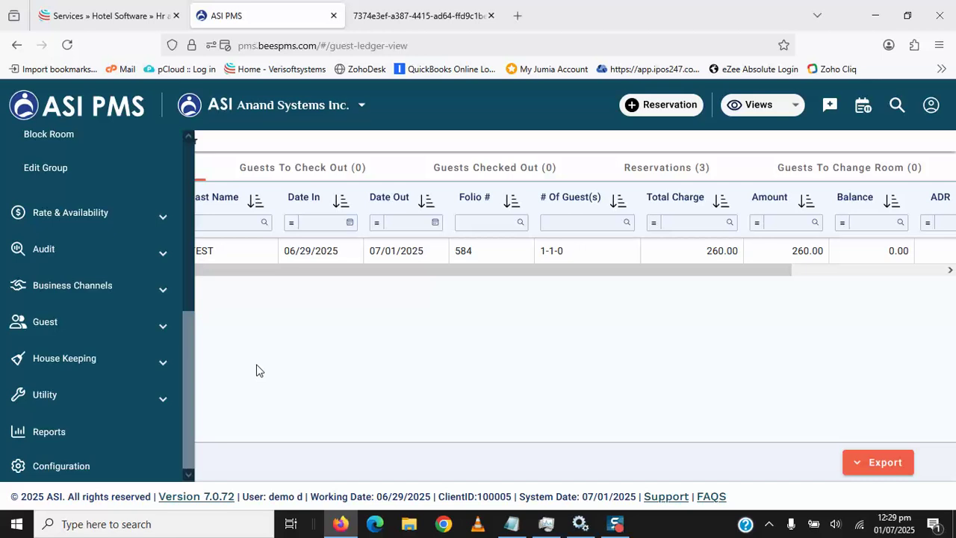
Look over the audit functions, including Night Audit, and the housekeeping functions, from Task to House Keeping Report
left_click(163, 253)
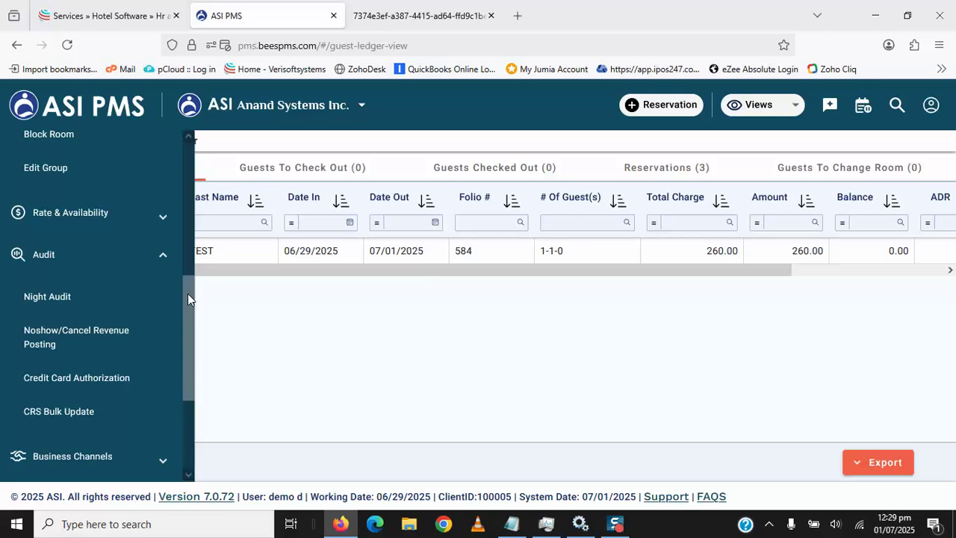
left_click_drag(187, 294, 193, 376)
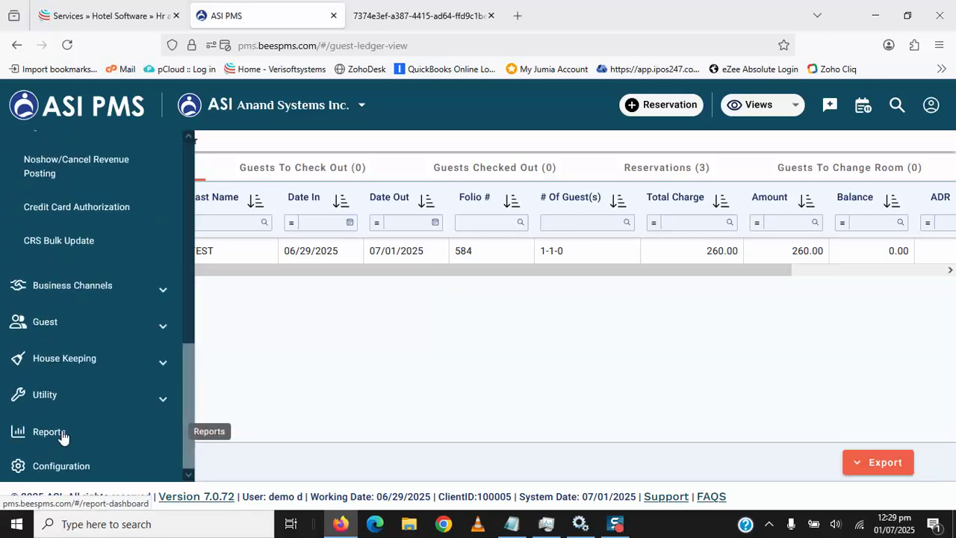
left_click(162, 364)
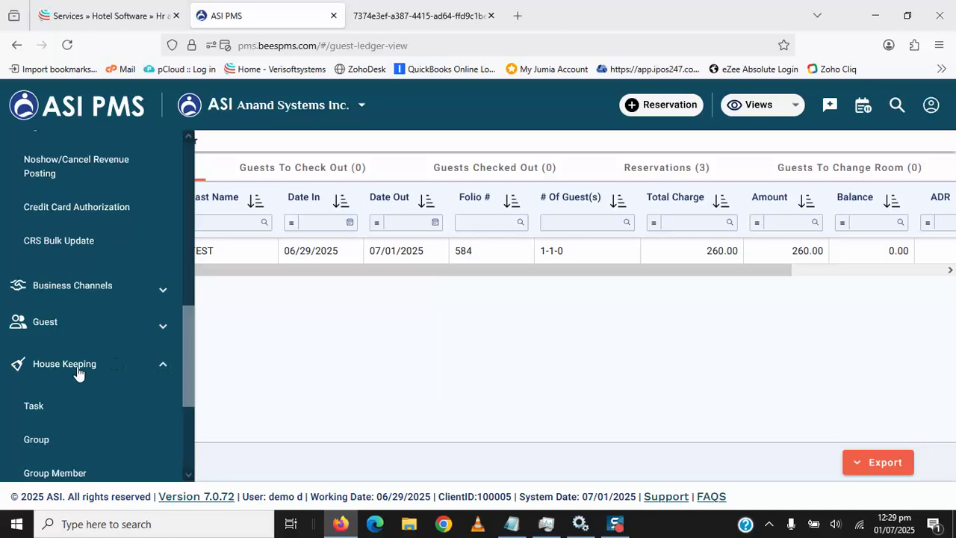
left_click_drag(187, 359, 192, 420)
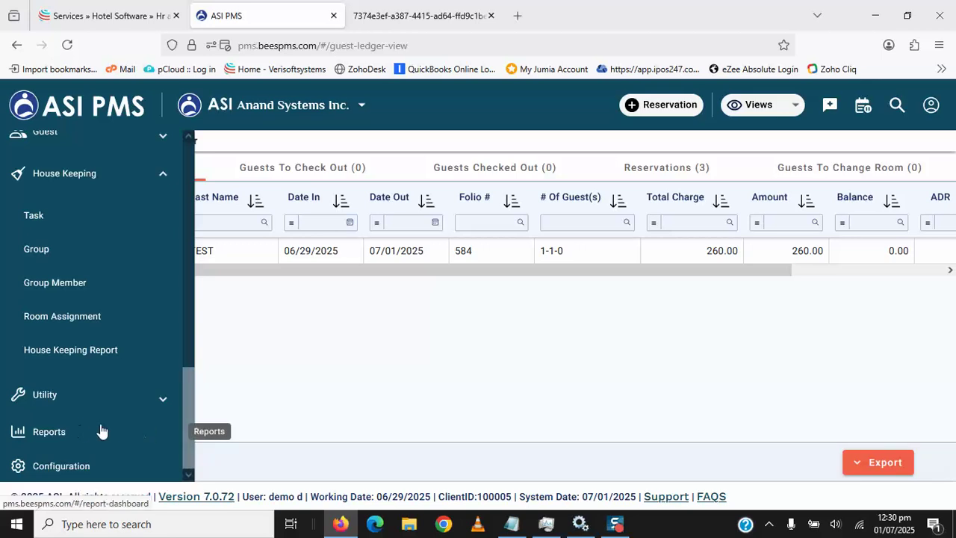
Open the report dashboard and look over the room, guest, daily, monthly and yearly reports available
left_click(58, 438)
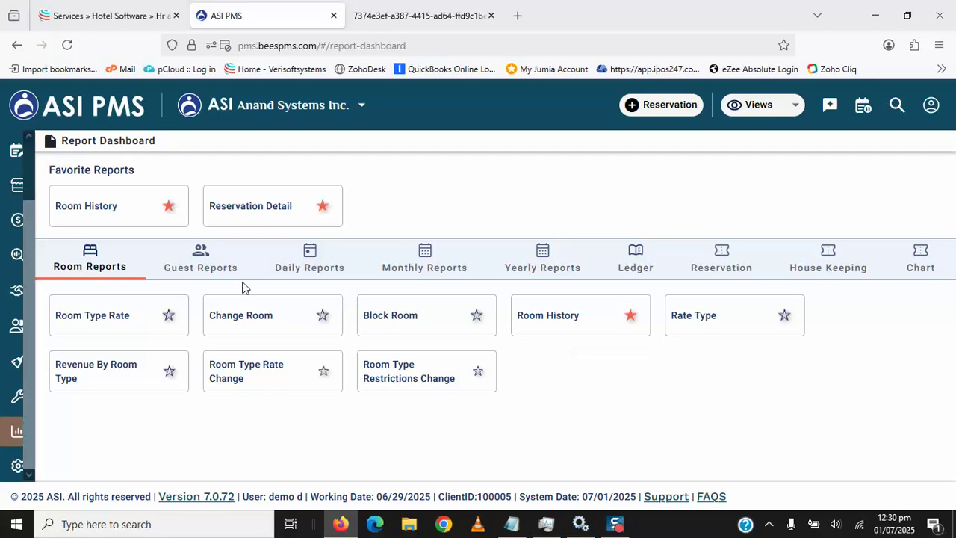
left_click(214, 265)
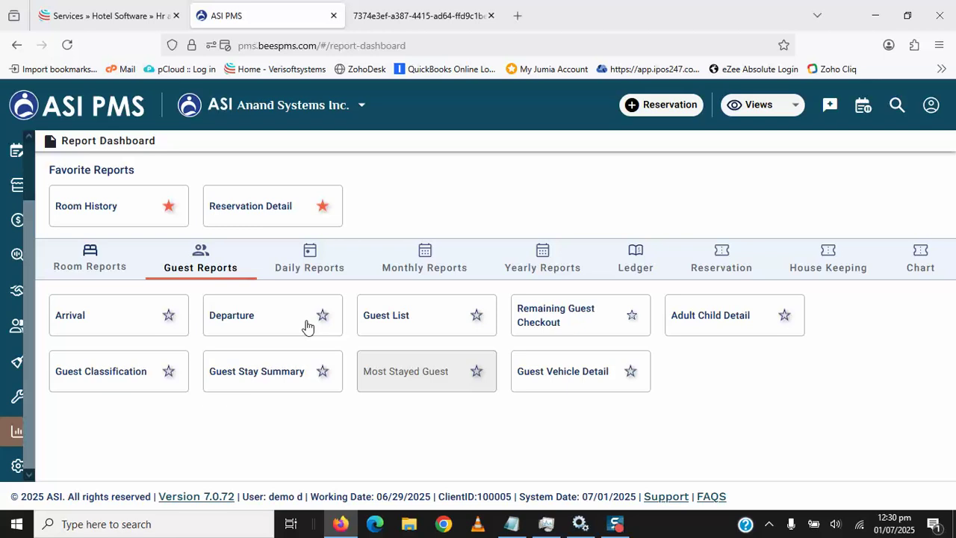
left_click(314, 269)
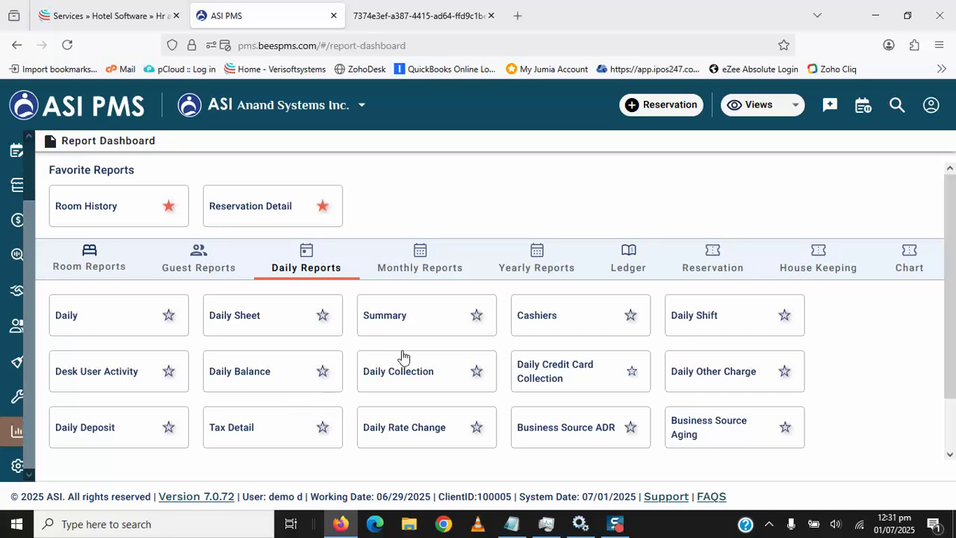
left_click(430, 270)
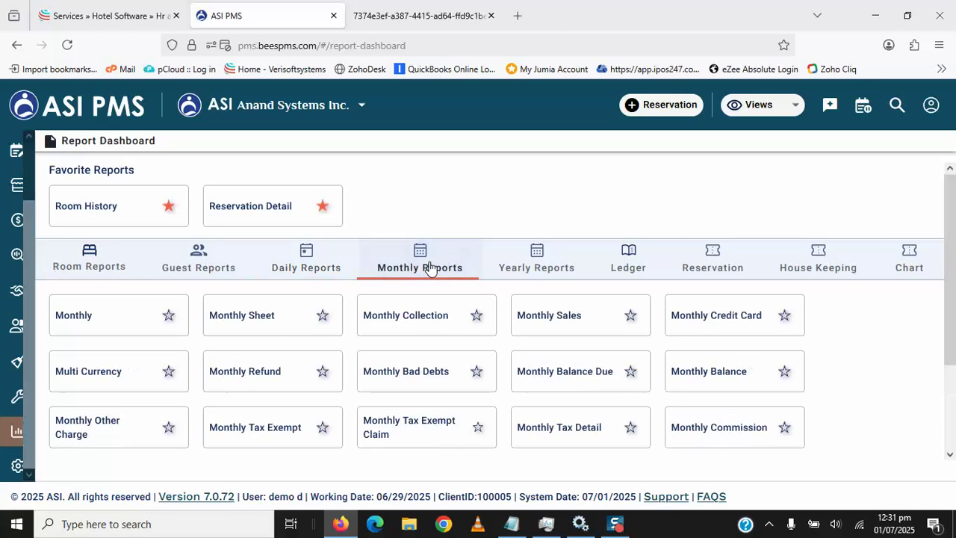
left_click(531, 266)
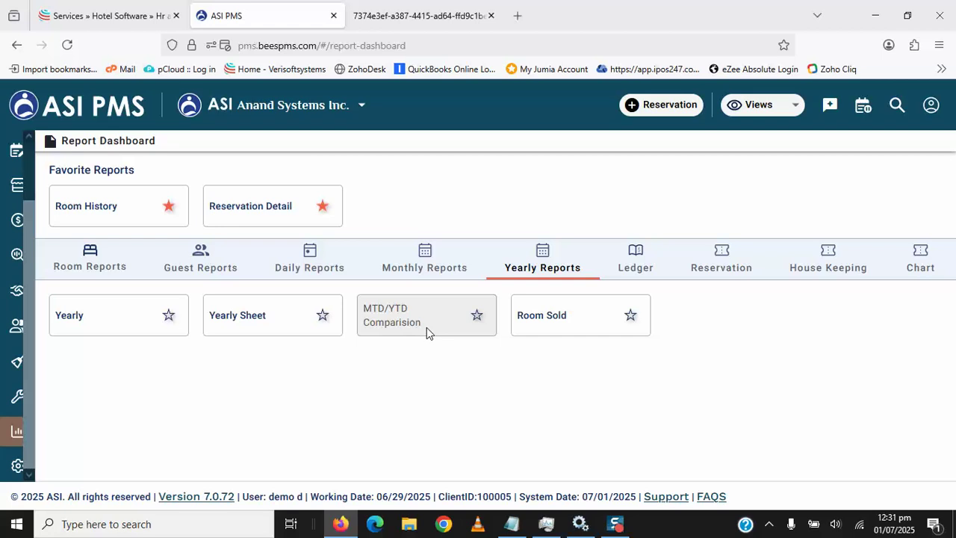
Look over the ledger, reservation, housekeeping and chart reports, and return to the room reports
left_click(644, 268)
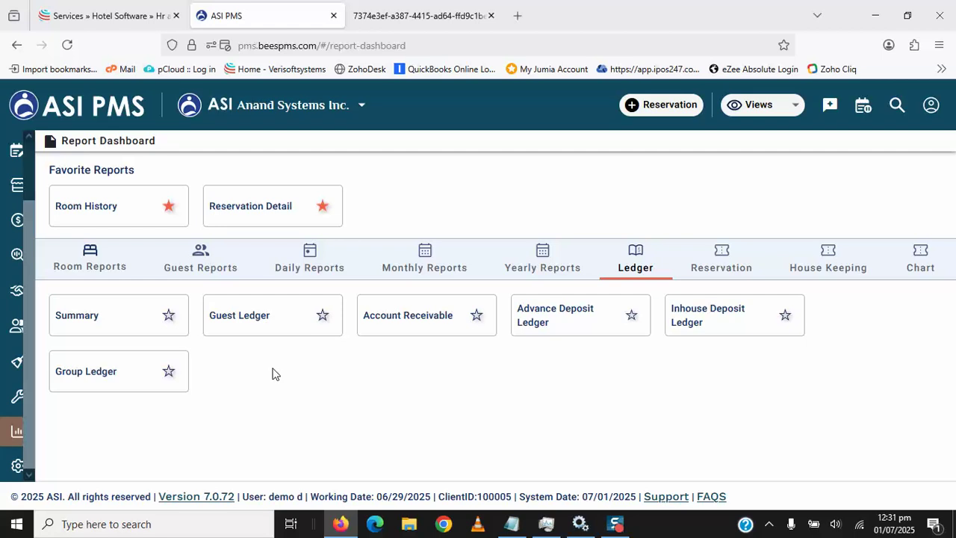
left_click(739, 272)
left_click(826, 273)
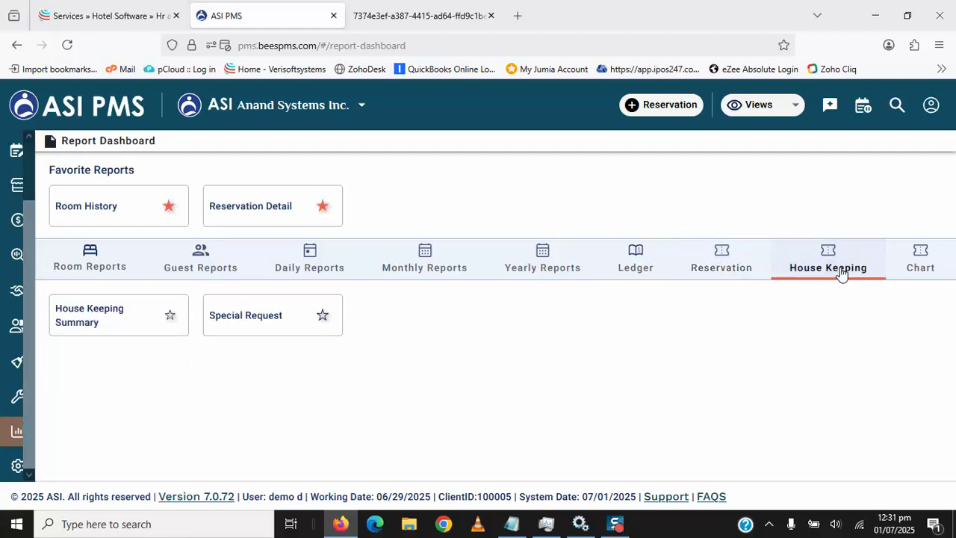
left_click(921, 266)
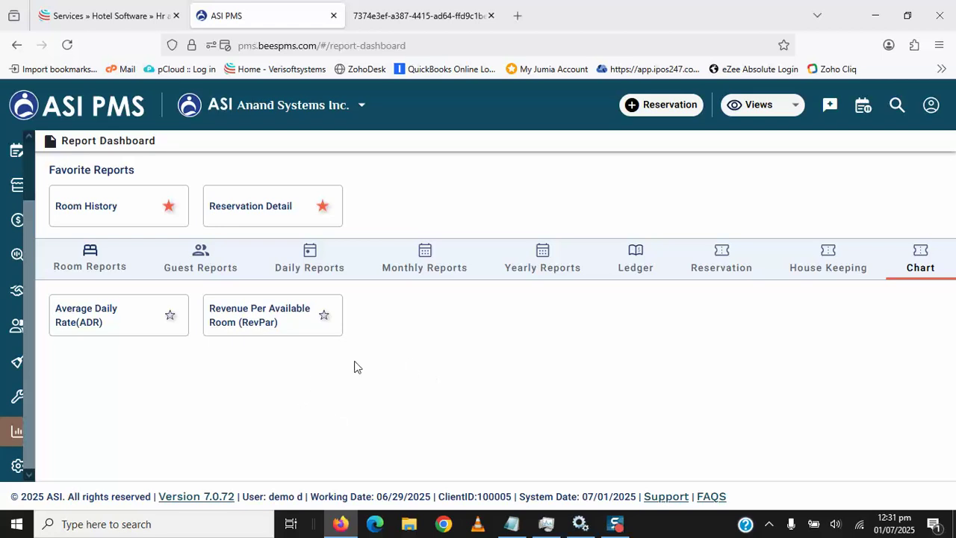
left_click(110, 270)
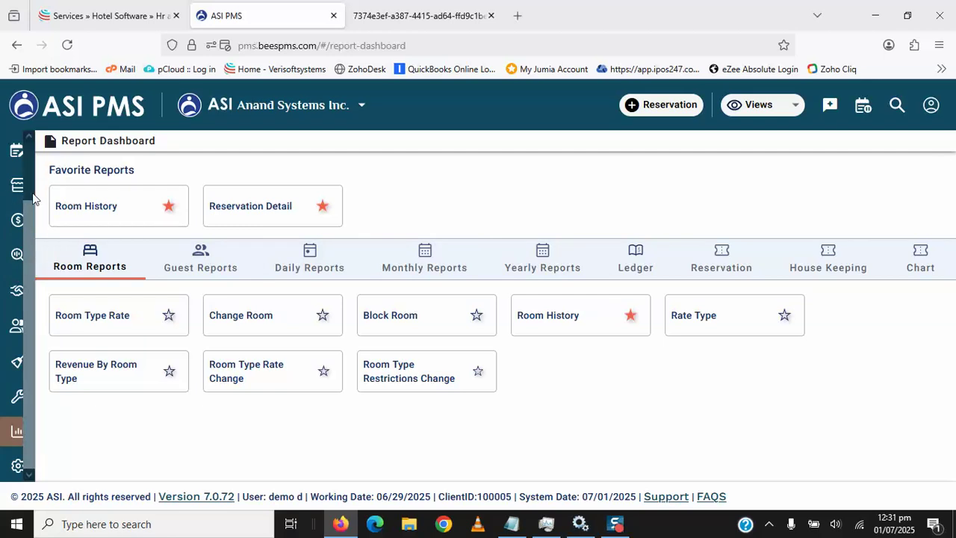
Expand the main navigation and look over the full list of modules, from Dashboard to Configuration
scroll(20, 193, "up", 2)
left_click(12, 159)
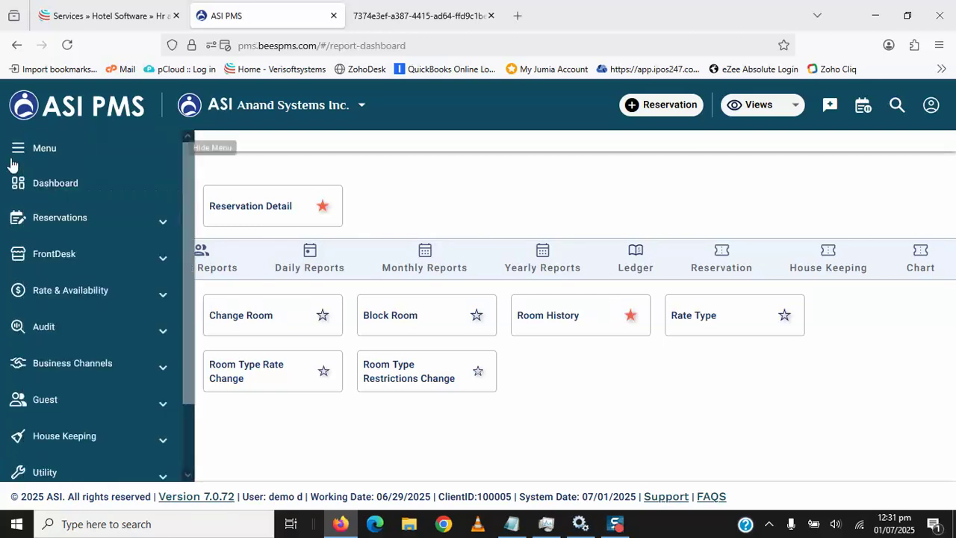
scroll(185, 213, "down", 2)
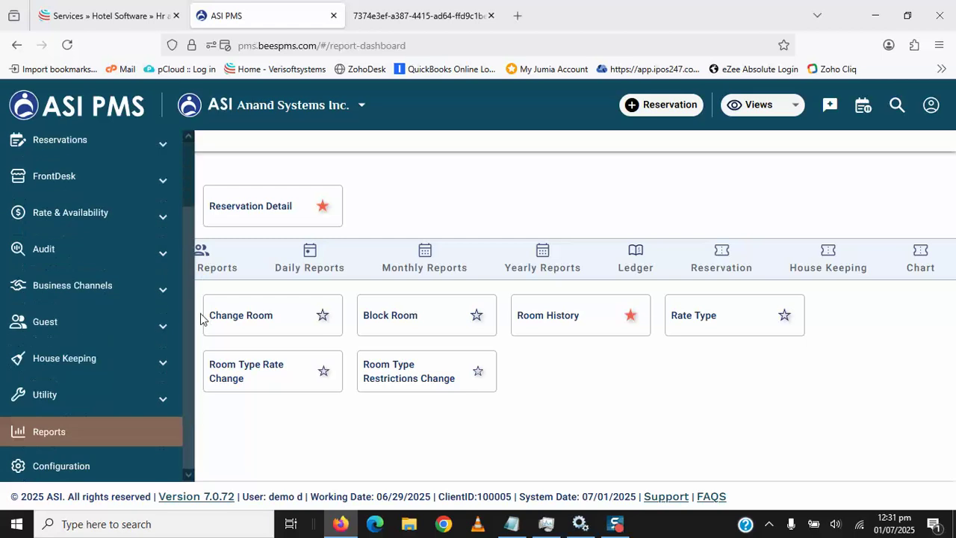